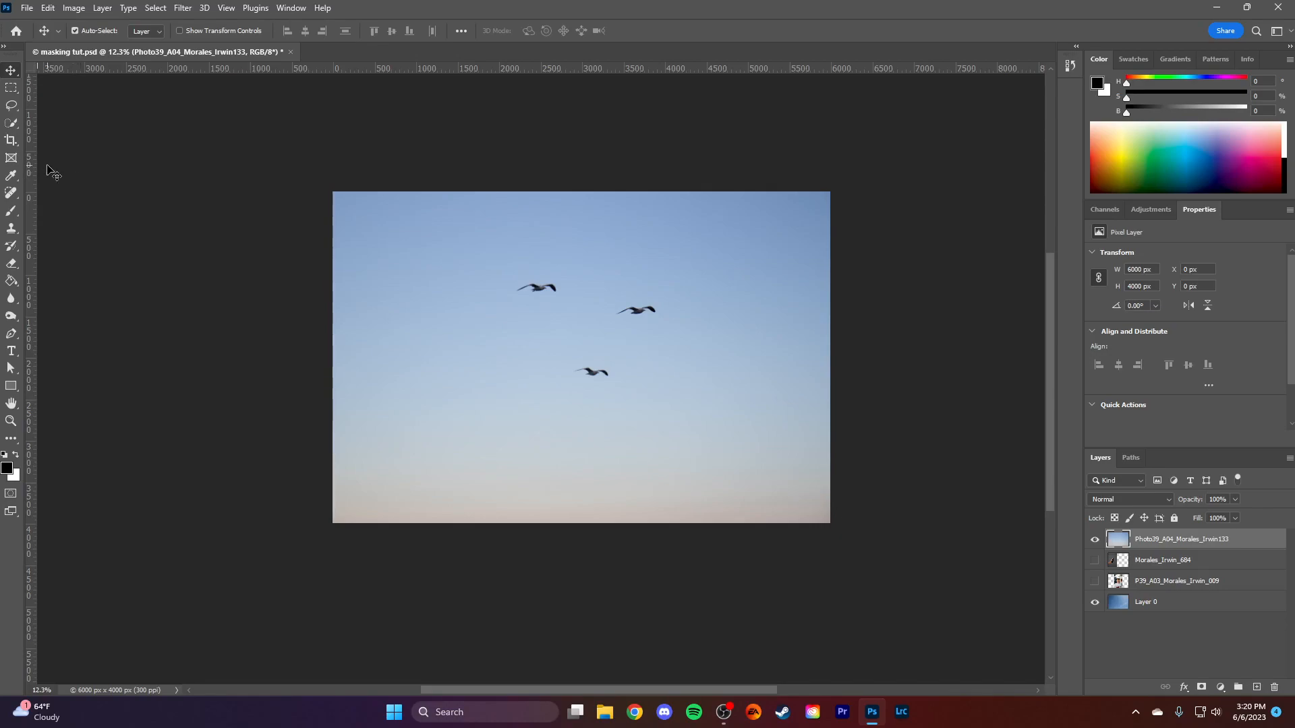
- Select the leftmost bird in the sky photo with the Object Selection Tool
{"action": "right_click", "coordinate": [12, 106]}
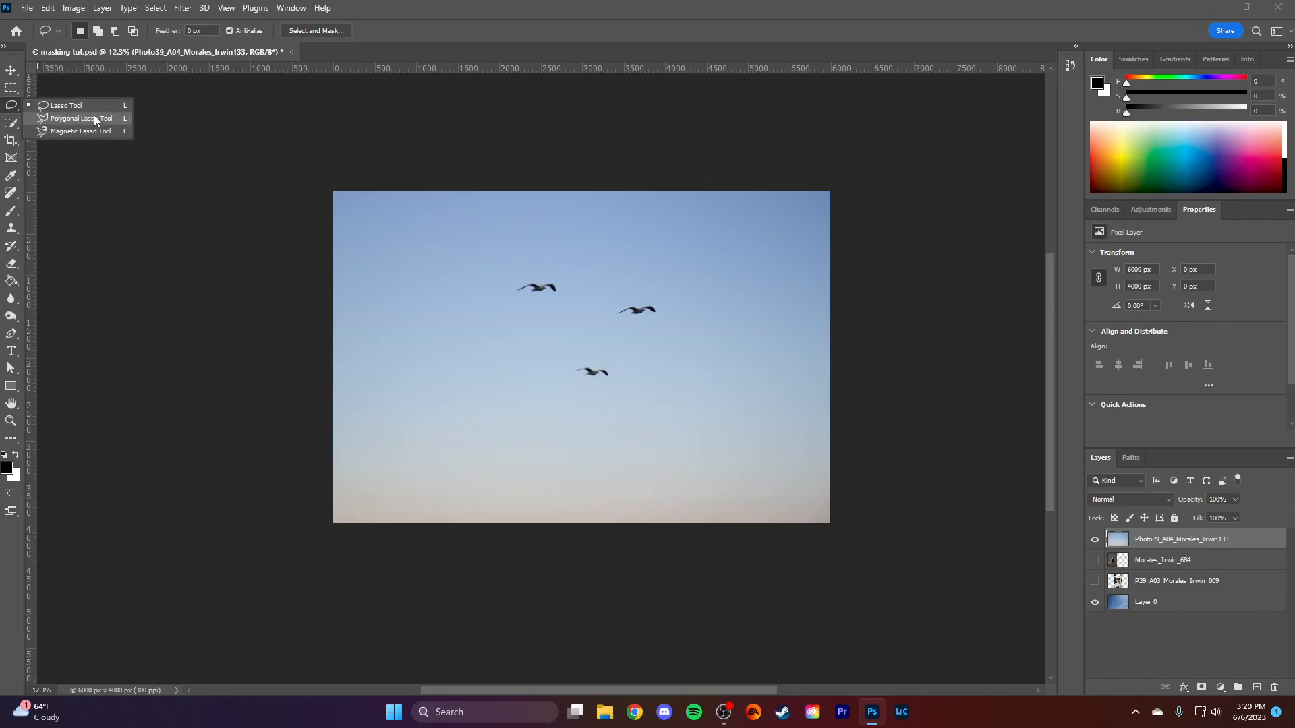
{"action": "left_click", "coordinate": [11, 123]}
{"action": "left_click", "coordinate": [70, 126]}
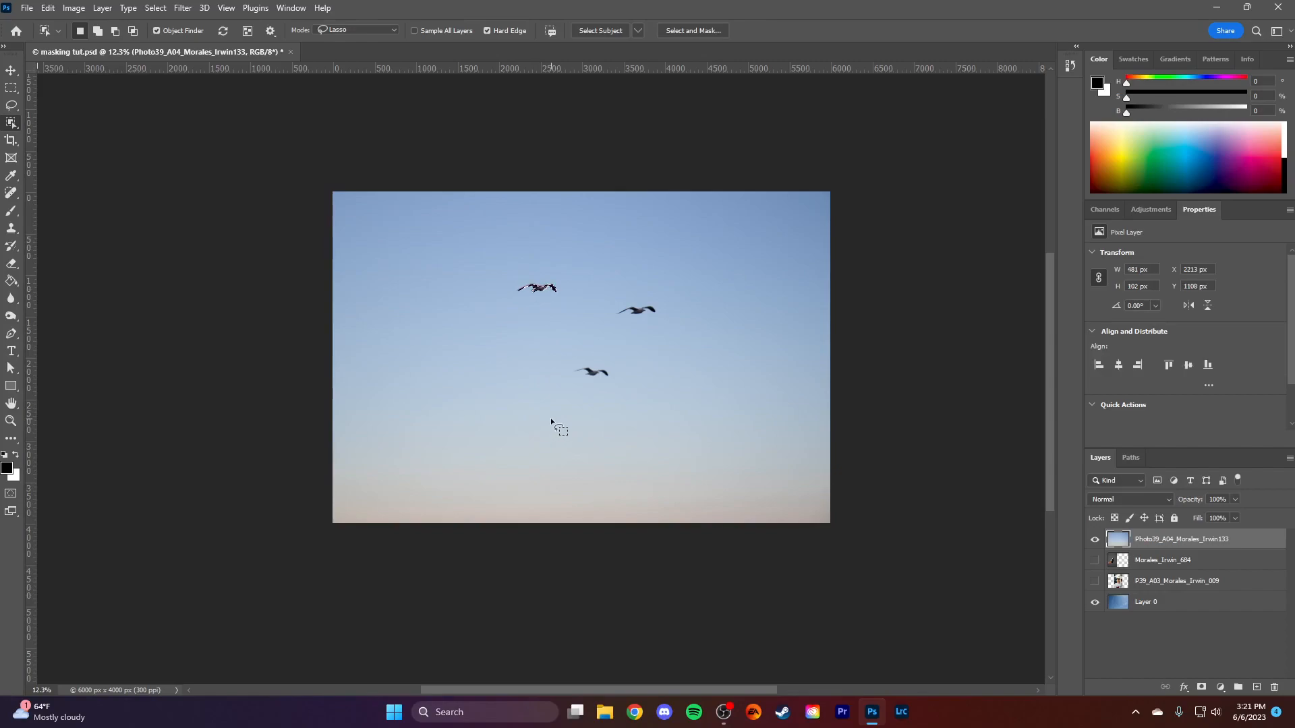
- Add the body and wings of the rightmost bird to the selection with the Magic Wand, and finally clear the selection
{"action": "right_click", "coordinate": [11, 123]}
{"action": "left_click", "coordinate": [62, 149]}
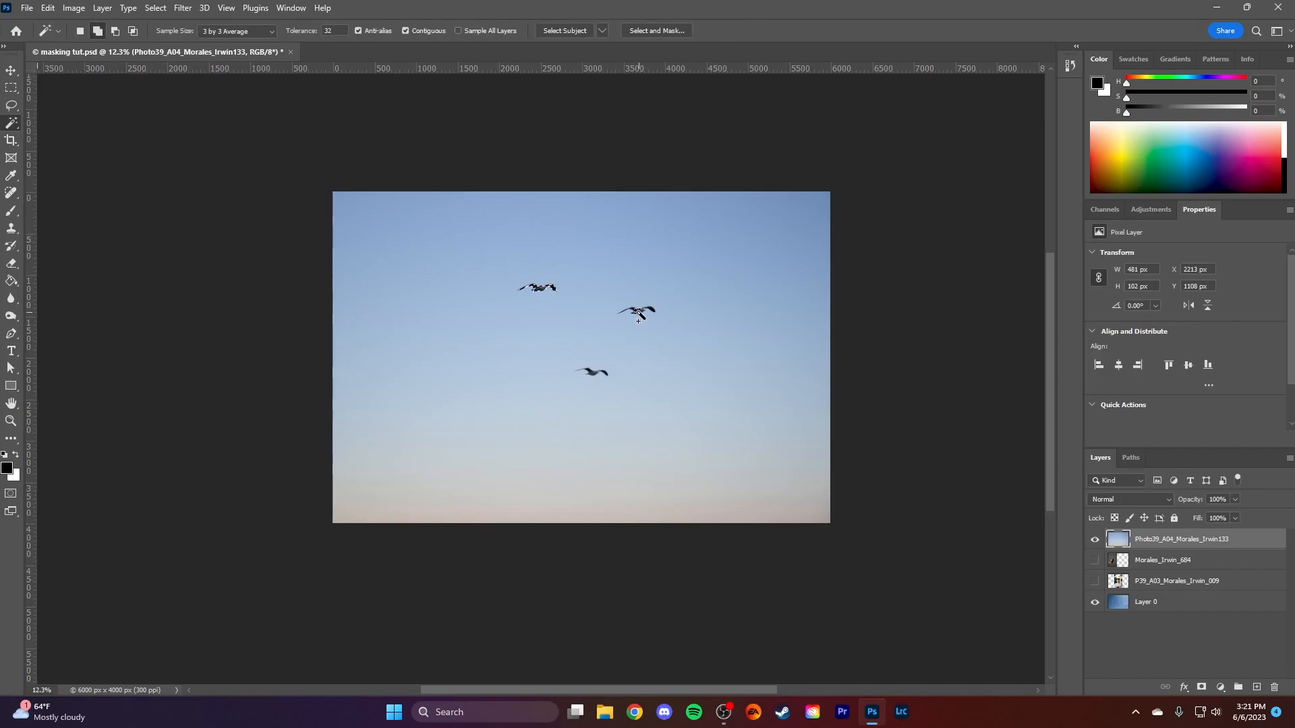
{"action": "scroll", "coordinate": [638, 321], "scroll_direction": "up", "scroll_amount": 5}
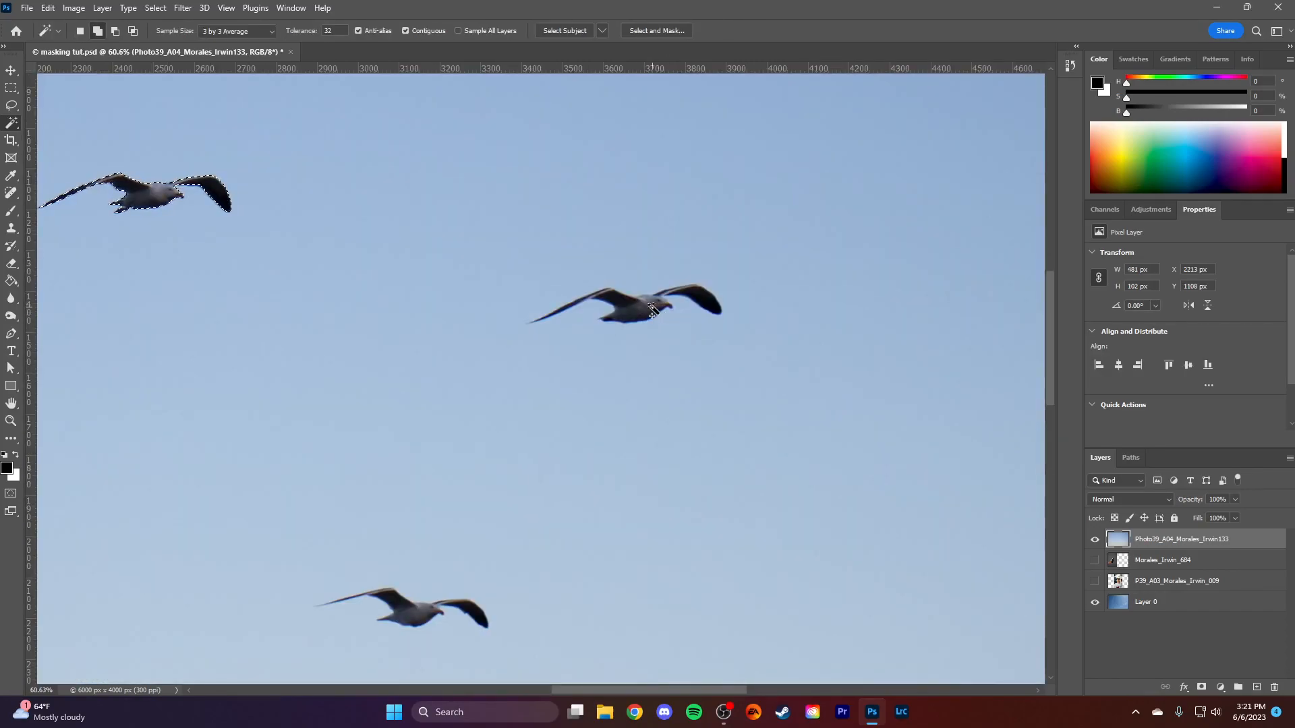
{"action": "left_click", "coordinate": [648, 311], "text": "shift"}
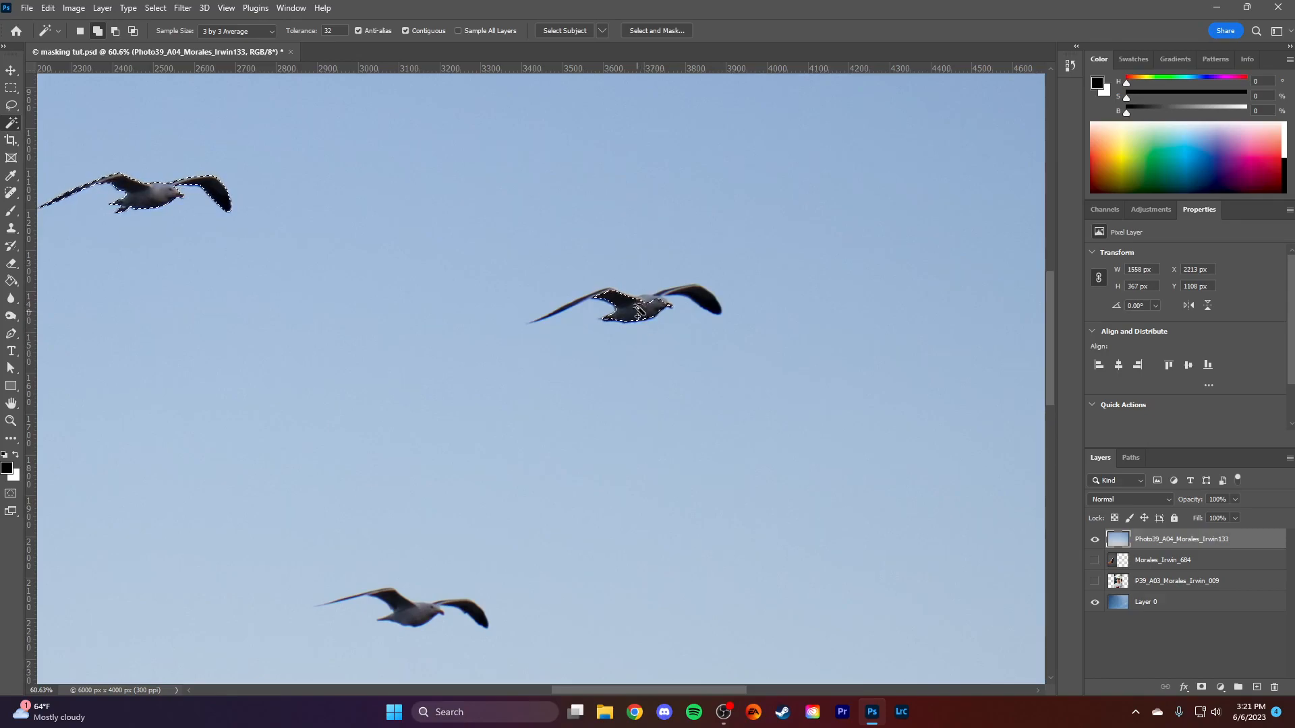
{"action": "left_click", "coordinate": [708, 302], "text": "shift"}
{"action": "left_click", "coordinate": [656, 299], "text": "shift"}
{"action": "left_click", "coordinate": [681, 291], "text": "shift"}
{"action": "left_click", "coordinate": [597, 295], "text": "shift"}
{"action": "scroll", "coordinate": [554, 346], "scroll_direction": "down", "scroll_amount": 3}
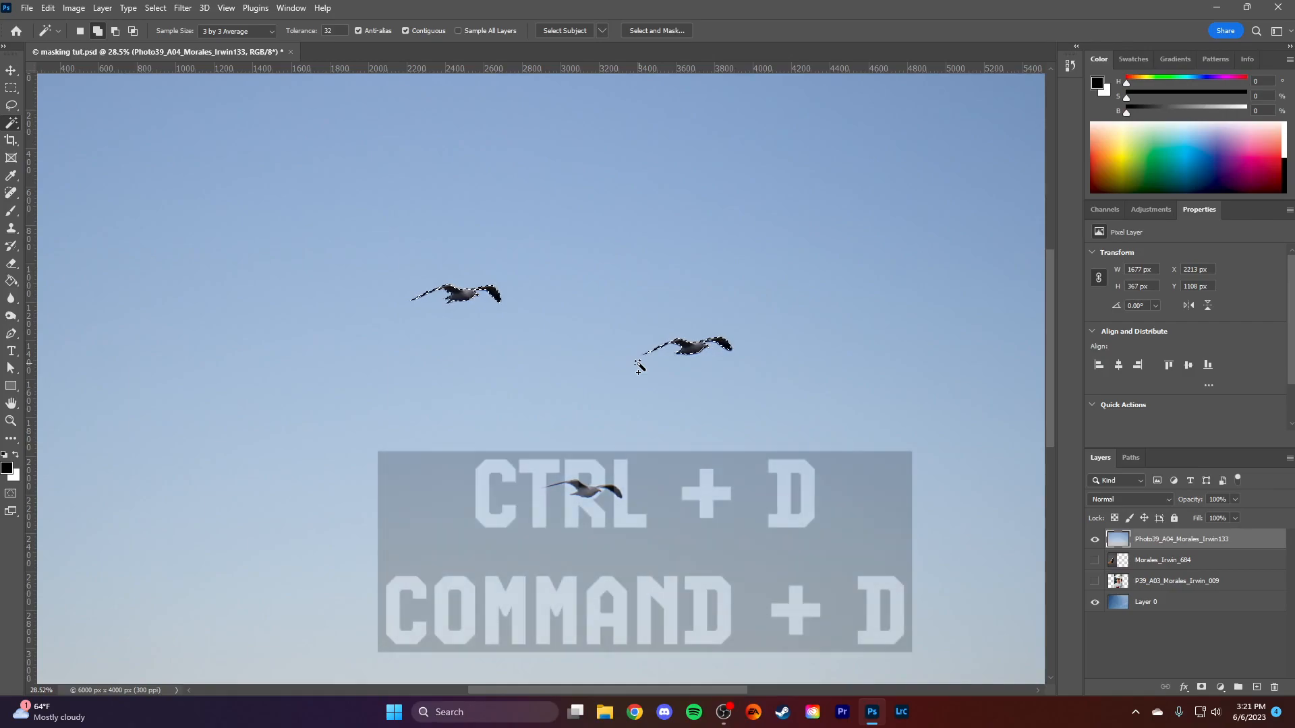
{"action": "key", "text": "ctrl+d"}
- Mask the birds out of their sky using the Remove Background quick action on the bird photo layer
{"action": "key", "text": "shift+w"}
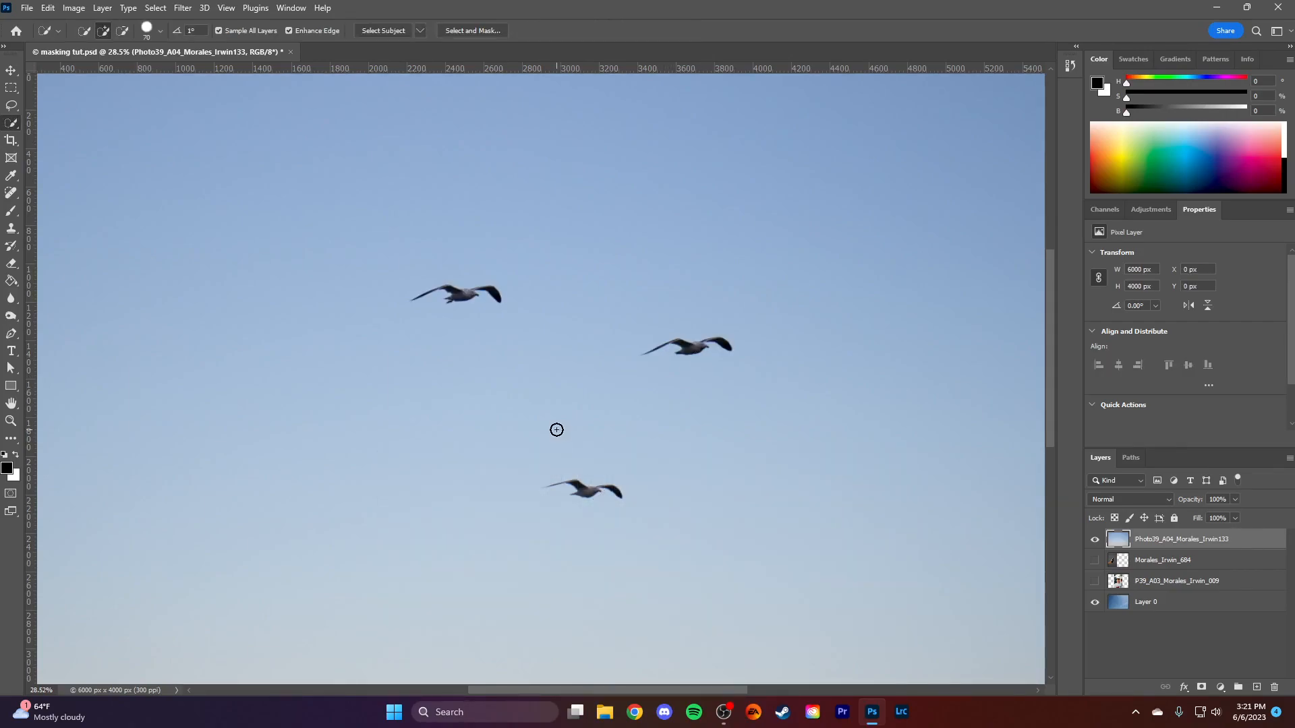
{"action": "scroll", "coordinate": [560, 429], "scroll_direction": "down", "scroll_amount": 2}
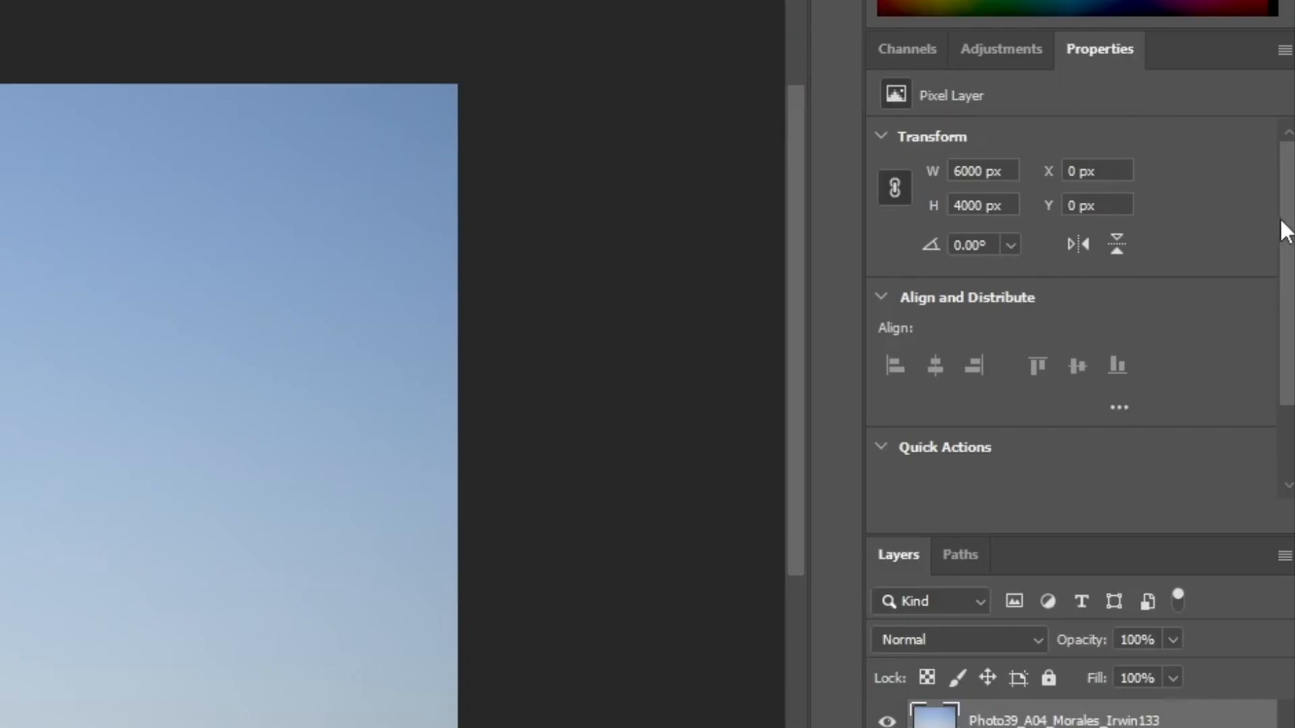
{"action": "left_click_drag", "start_coordinate": [1285, 229], "coordinate": [1287, 354]}
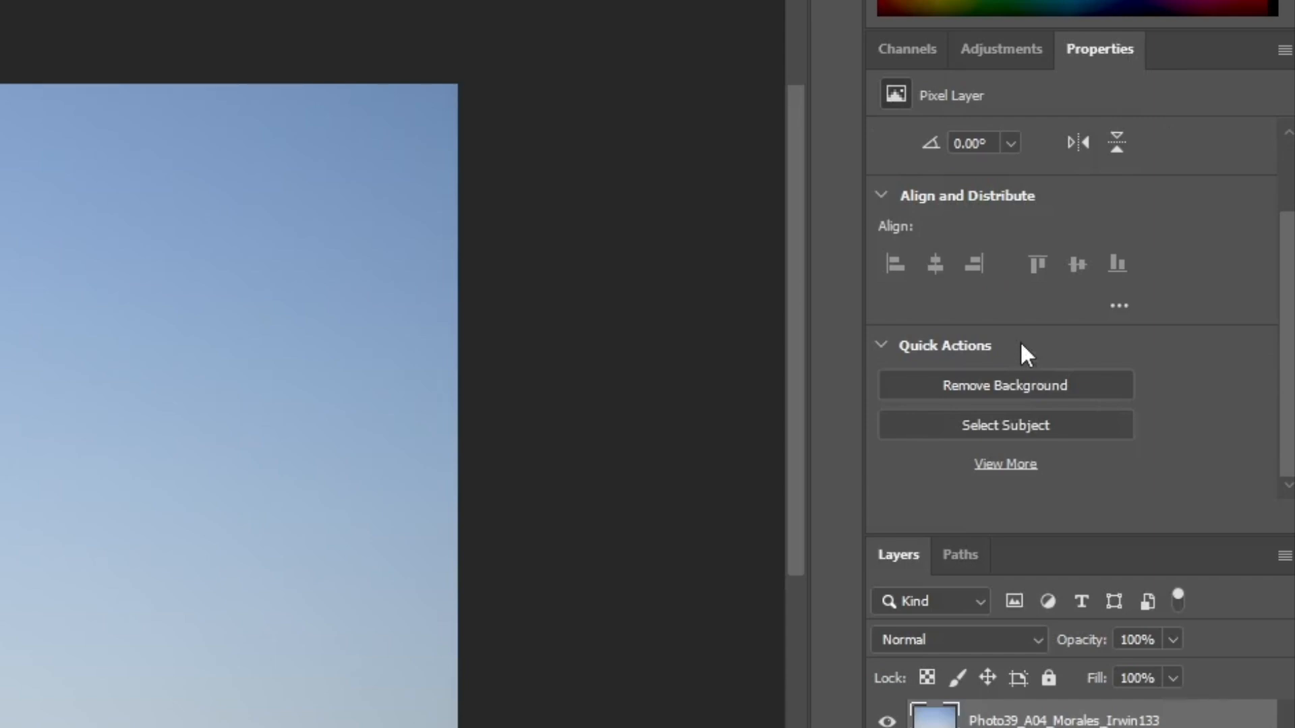
{"action": "left_click", "coordinate": [1040, 379]}
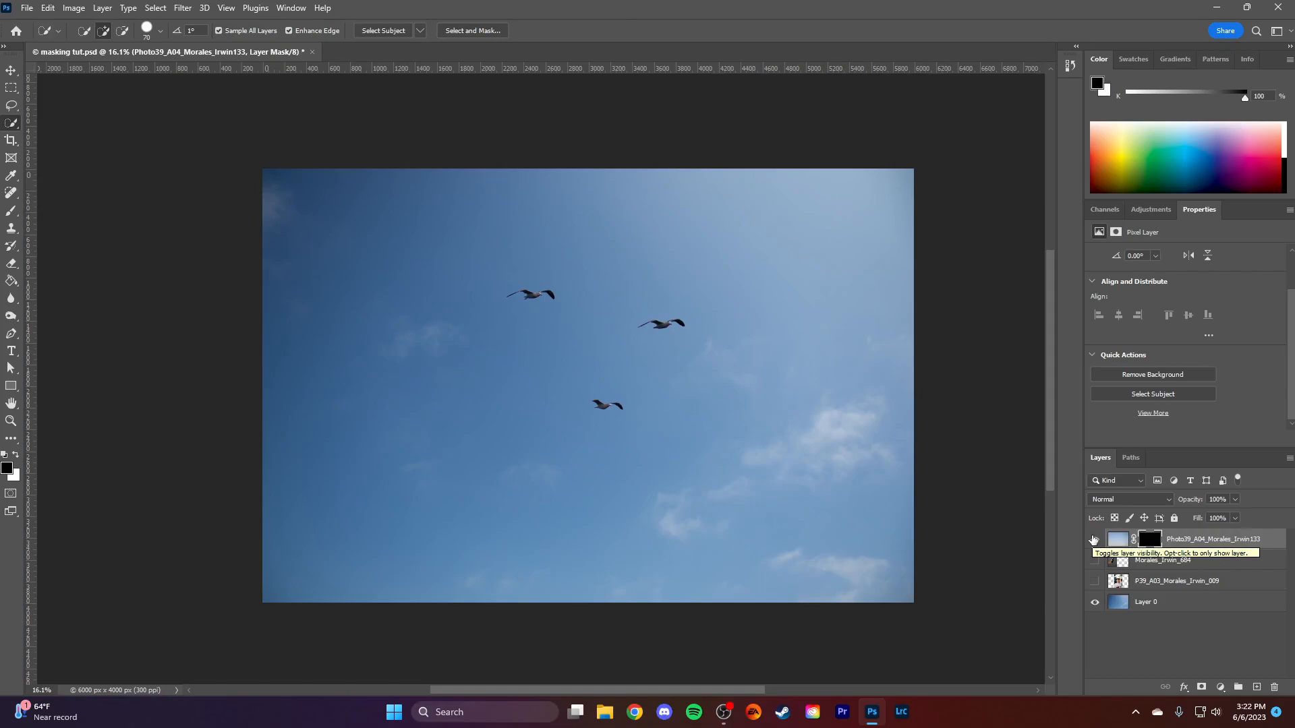
- Hide the birds layer, and show and activate the hand-and-phone layer
{"action": "left_click", "coordinate": [1095, 540]}
{"action": "left_click", "coordinate": [1095, 561]}
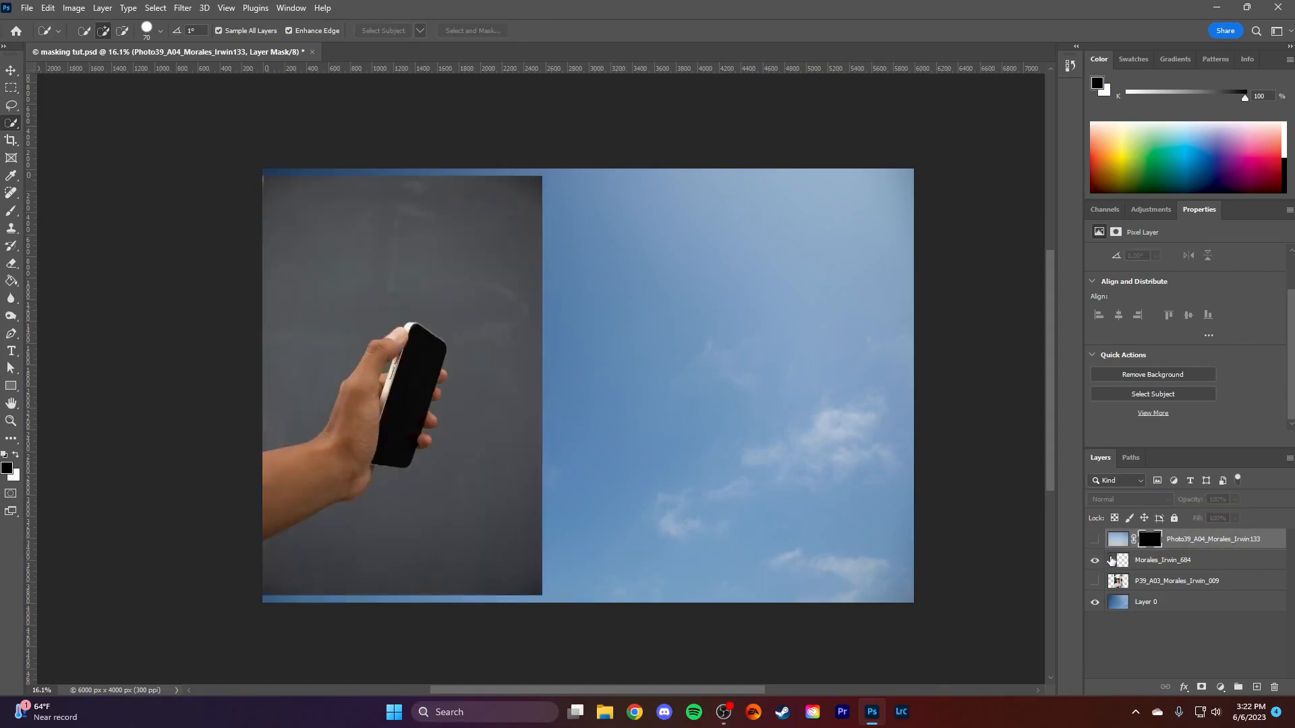
{"action": "left_click", "coordinate": [1194, 560]}
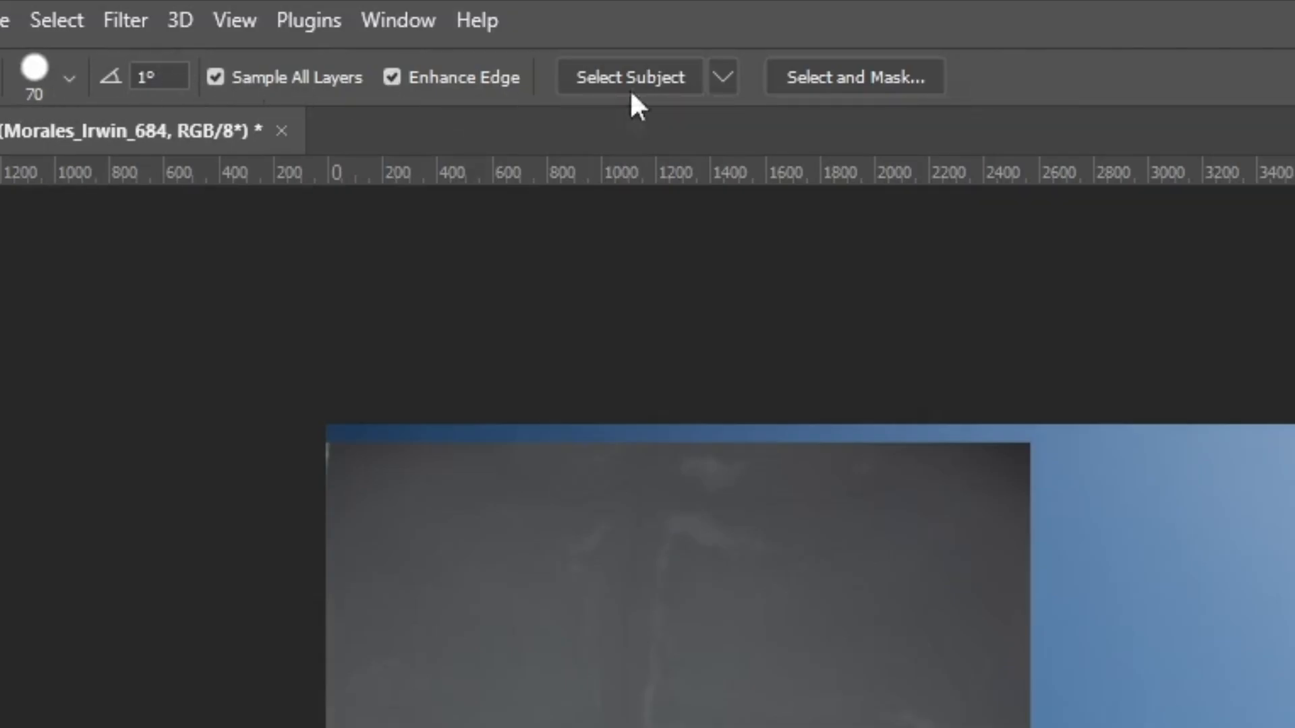
- Try Select Subject on the hand-and-phone layer and clear the selection
{"action": "left_click", "coordinate": [593, 77]}
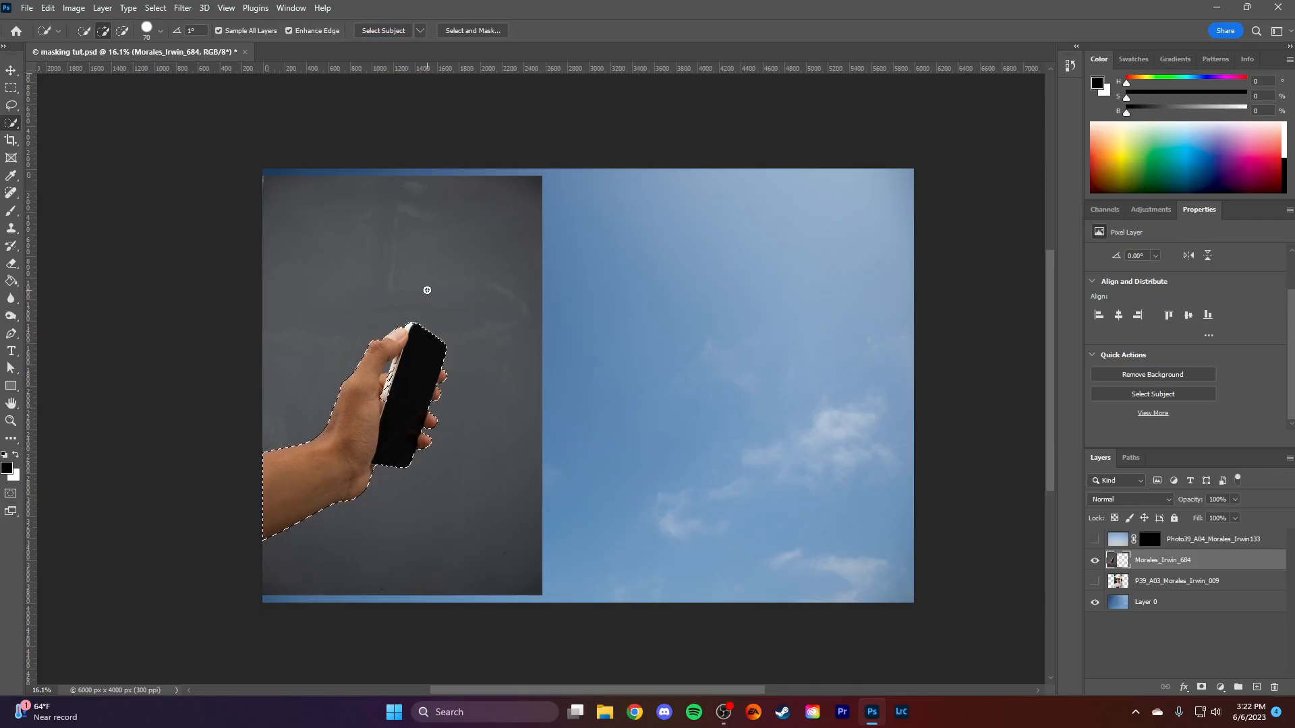
{"action": "key", "text": "ctrl+d"}
- Select the forearm, hand, phone and lower fingertips with the Quick Selection Tool
{"action": "right_click", "coordinate": [9, 126]}
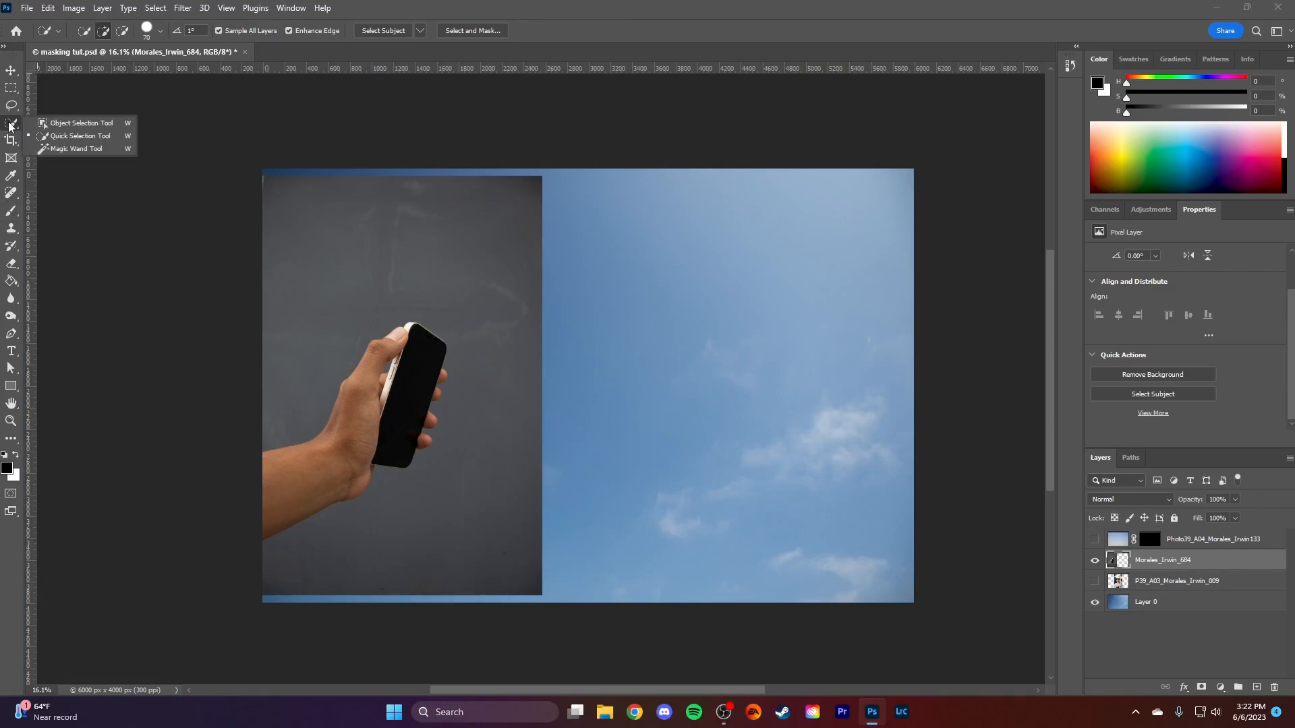
{"action": "left_click", "coordinate": [62, 136]}
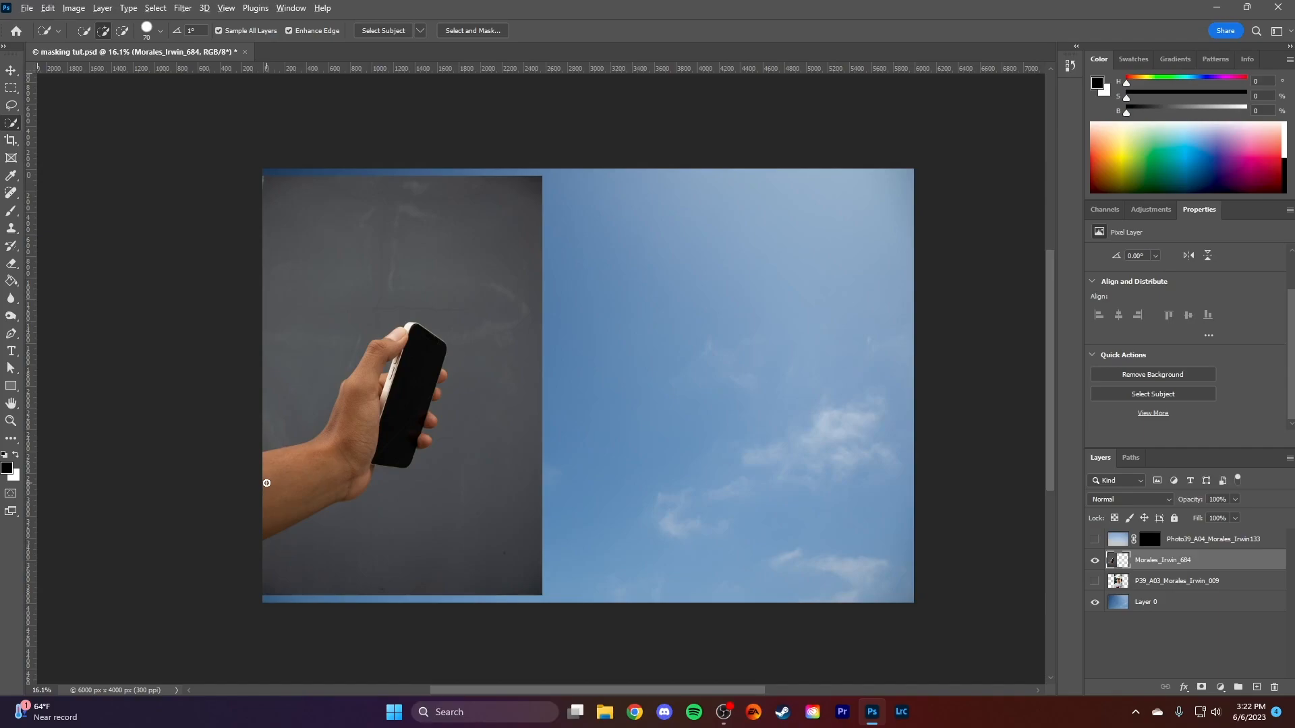
{"action": "scroll", "coordinate": [266, 483], "scroll_direction": "up", "scroll_amount": 5}
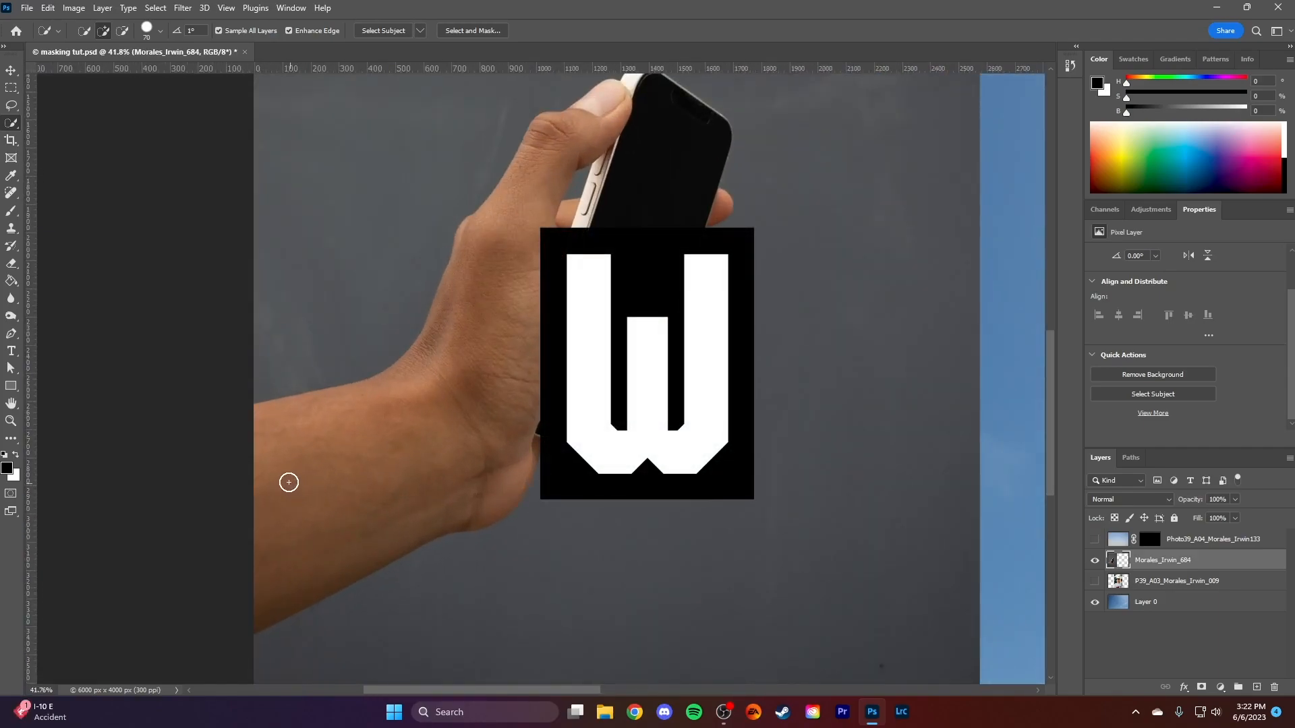
{"action": "mouse_move", "coordinate": [283, 468]}
{"action": "left_mouse_down"}
{"action": "mouse_move", "coordinate": [373, 443]}
{"action": "mouse_move", "coordinate": [561, 324]}
{"action": "mouse_move", "coordinate": [679, 174]}
{"action": "left_mouse_up"}
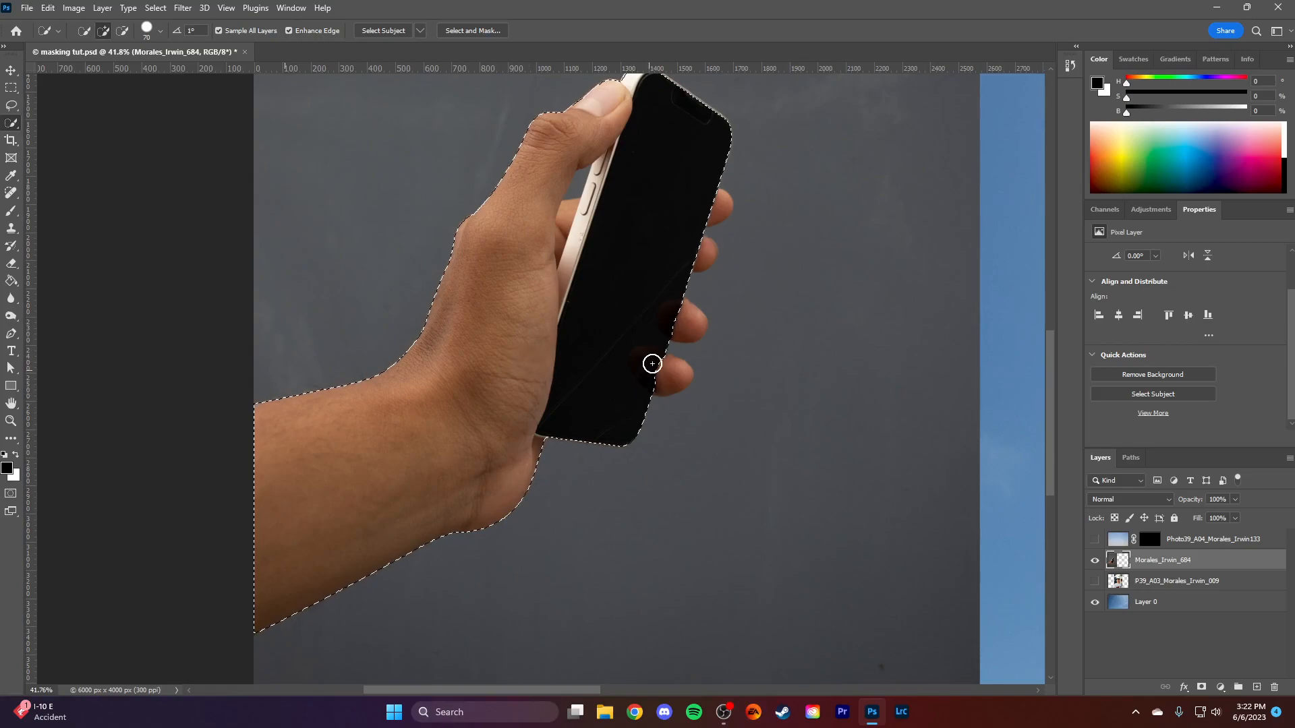
{"action": "mouse_move", "coordinate": [672, 325]}
{"action": "left_mouse_down"}
{"action": "mouse_move", "coordinate": [697, 321]}
{"action": "mouse_move", "coordinate": [656, 341]}
{"action": "mouse_move", "coordinate": [674, 375]}
{"action": "left_mouse_up"}
- Subtract parts of the phone and upper fingers from the selection with the Quick Selection brush
{"action": "key", "text": "alt"}
{"action": "mouse_move", "coordinate": [633, 196]}
{"action": "left_mouse_down"}
{"action": "mouse_move", "coordinate": [737, 113]}
{"action": "mouse_move", "coordinate": [731, 135]}
{"action": "mouse_move", "coordinate": [591, 97]}
{"action": "mouse_move", "coordinate": [684, 118]}
{"action": "mouse_move", "coordinate": [731, 237]}
{"action": "mouse_move", "coordinate": [610, 133]}
{"action": "mouse_move", "coordinate": [710, 257]}
{"action": "left_mouse_up"}
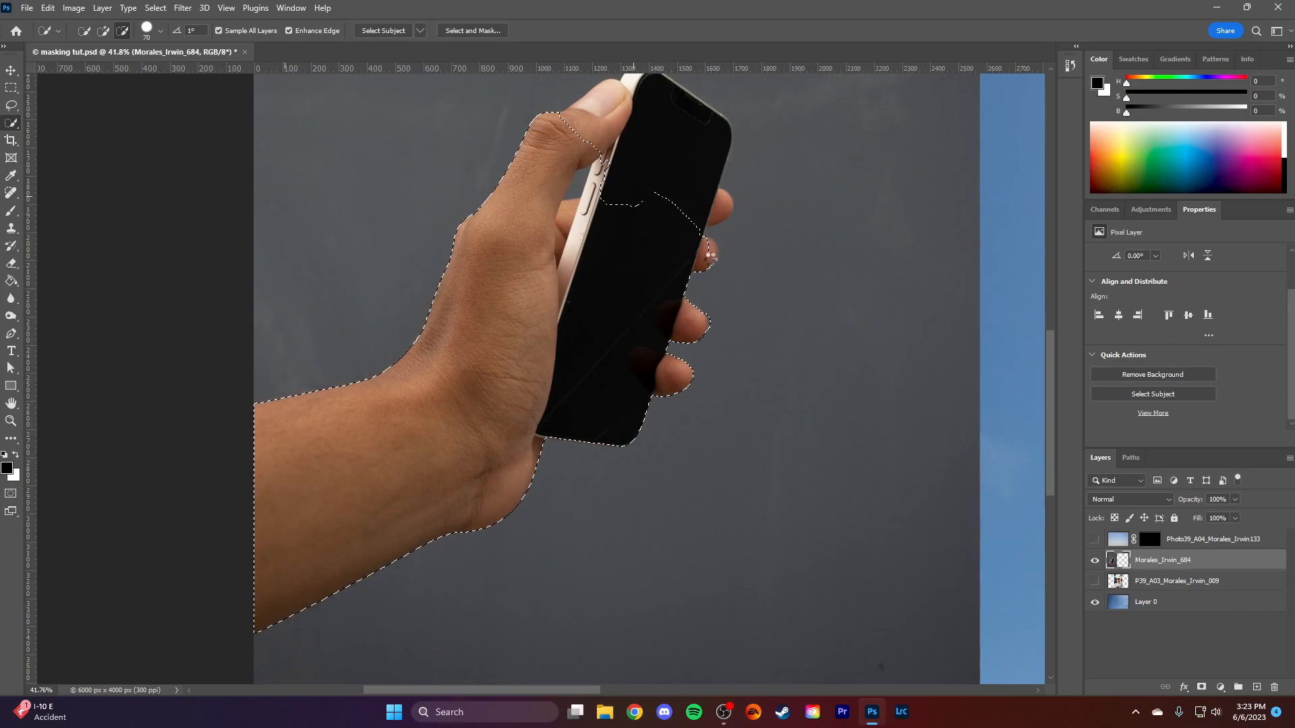
{"action": "scroll", "coordinate": [710, 256], "scroll_direction": "down", "scroll_amount": 3}
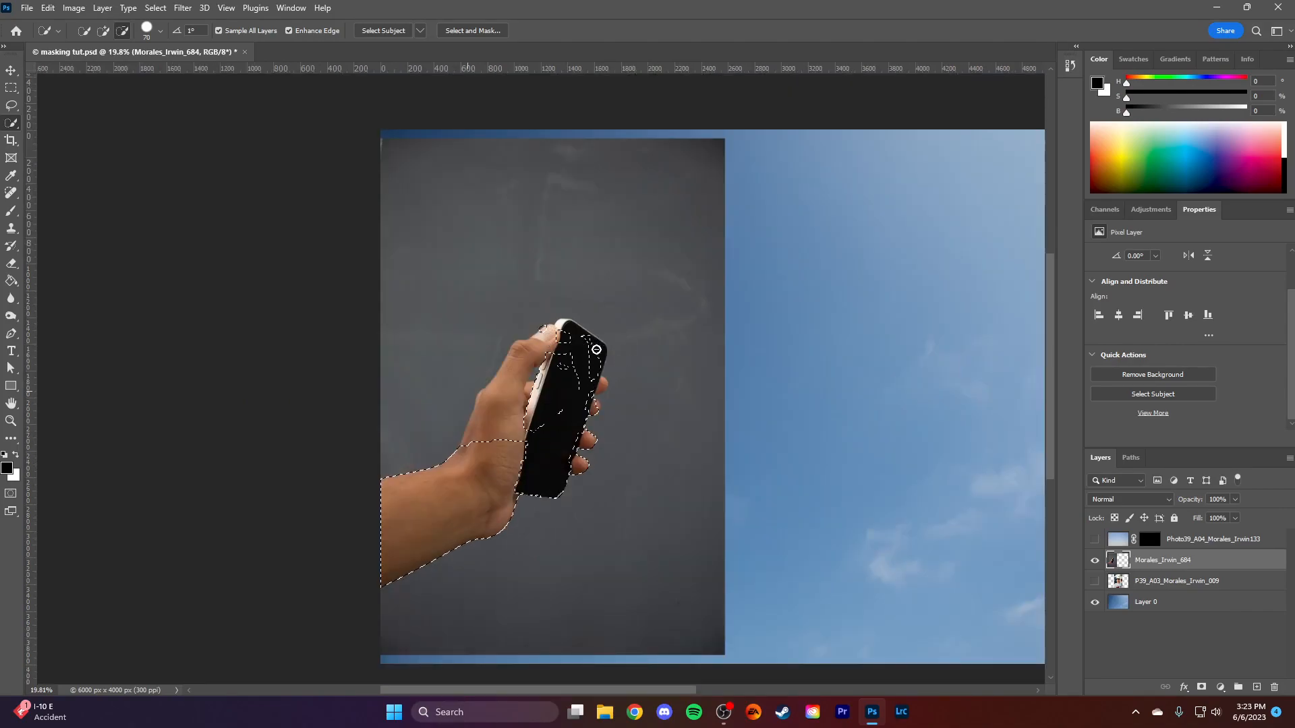
{"action": "mouse_move", "coordinate": [564, 336]}
{"action": "left_mouse_down"}
{"action": "mouse_move", "coordinate": [577, 373]}
{"action": "mouse_move", "coordinate": [549, 341]}
{"action": "mouse_move", "coordinate": [542, 392]}
{"action": "mouse_move", "coordinate": [593, 357]}
{"action": "mouse_move", "coordinate": [558, 398]}
{"action": "left_mouse_up"}
- Show and activate the portrait layer, and select the man with Select Subject
{"action": "left_click_drag", "start_coordinate": [926, 544], "coordinate": [724, 511]}
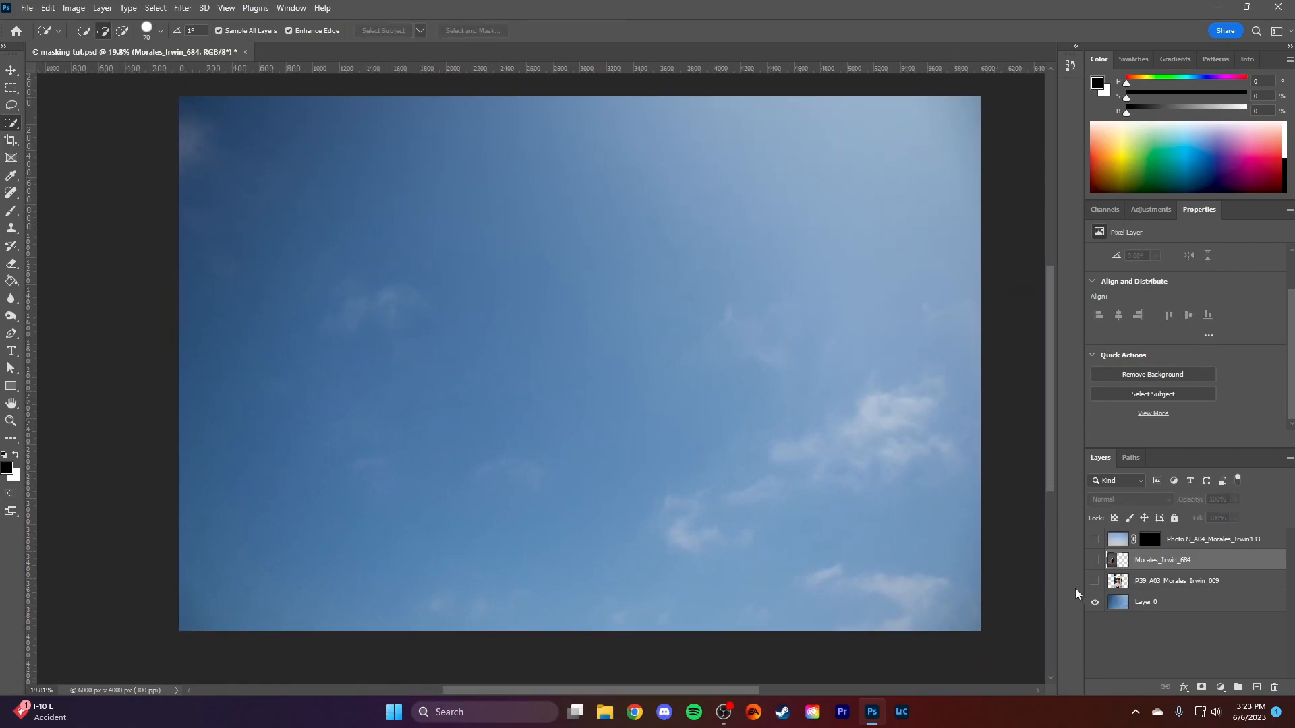
{"action": "left_click", "coordinate": [1095, 582]}
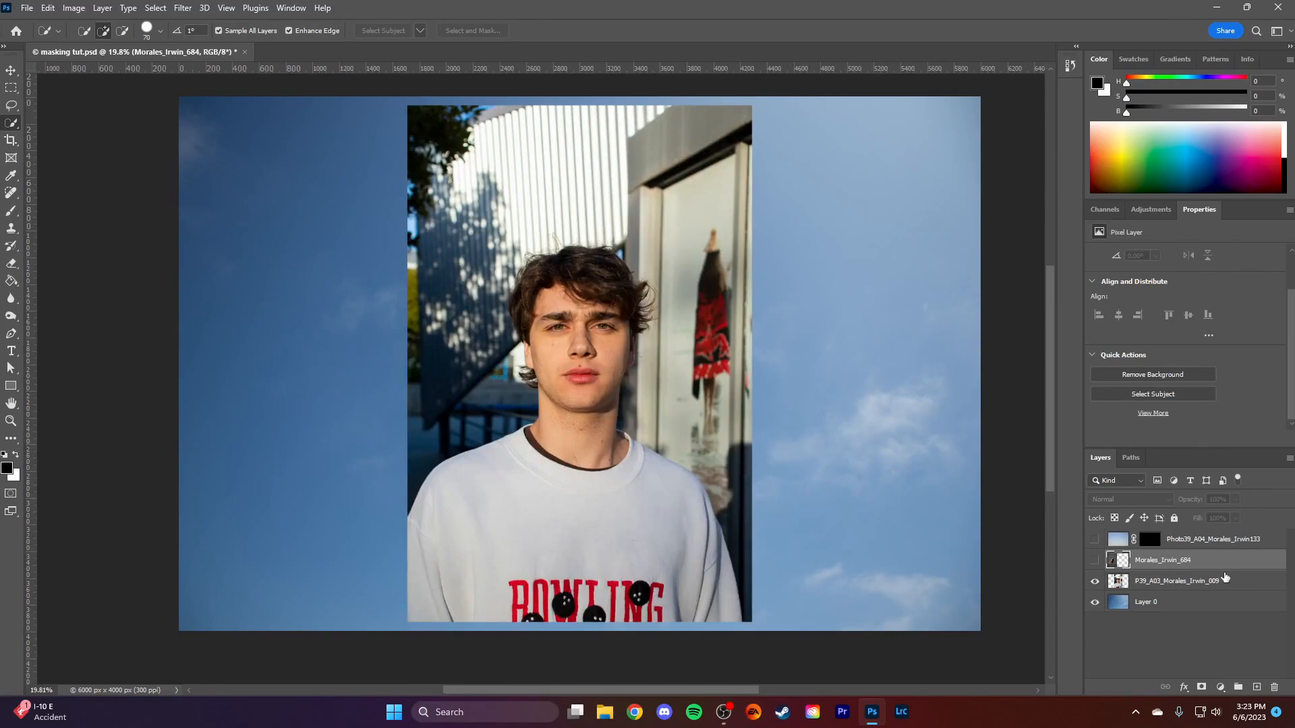
{"action": "left_click", "coordinate": [1244, 582]}
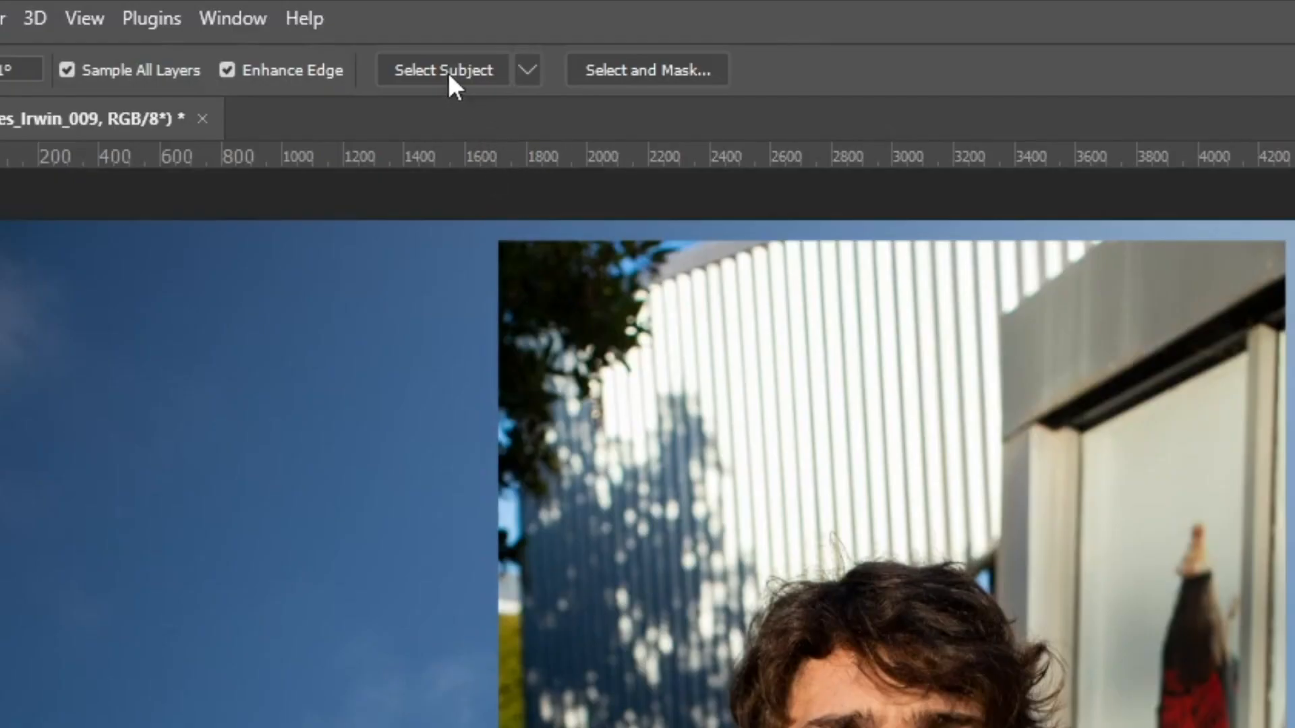
{"action": "left_click", "coordinate": [387, 31]}
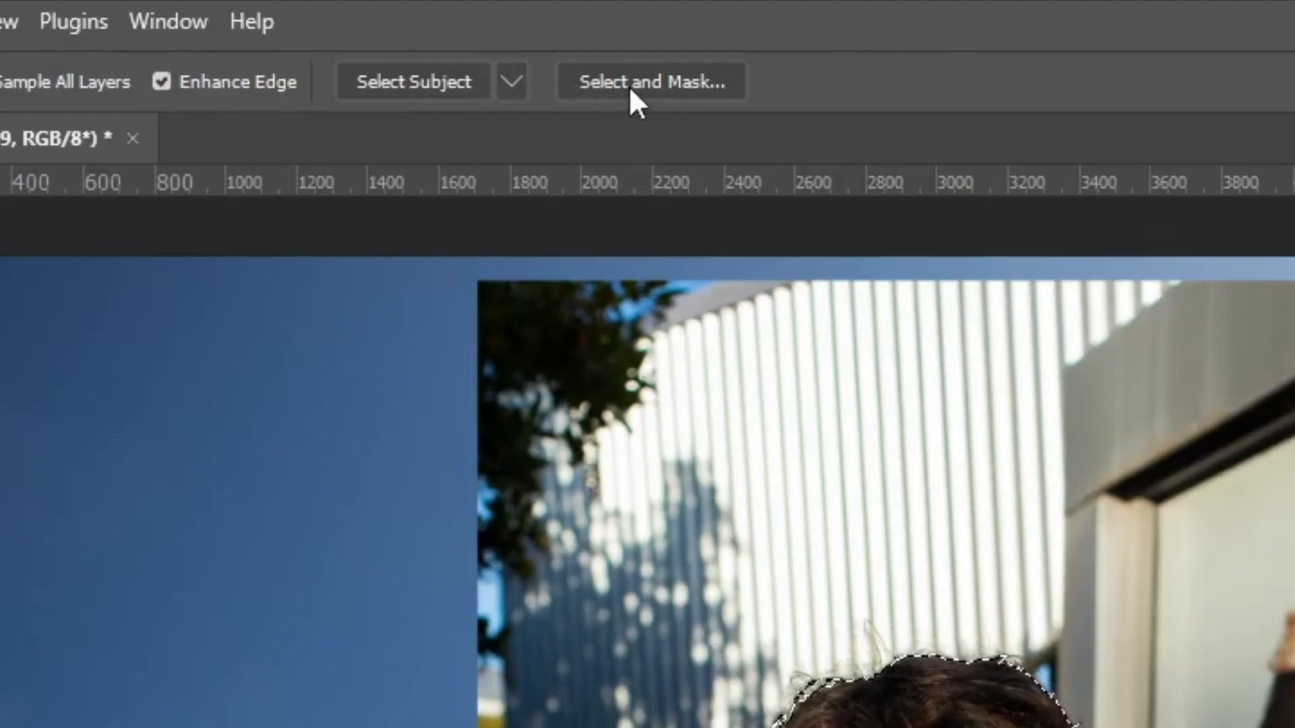
- Open the selection in Select and Mask and refine the hair strands below the ear with the Refine Edge Brush Tool
{"action": "left_click", "coordinate": [629, 84]}
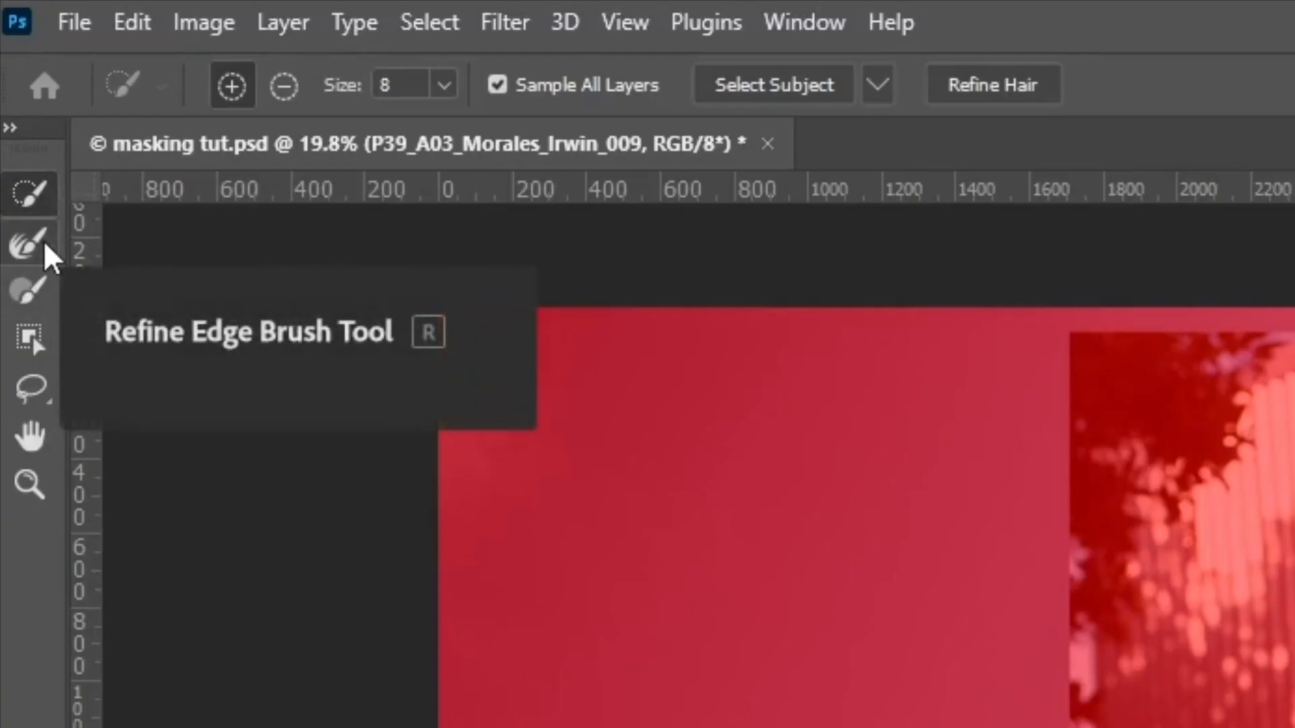
{"action": "left_click", "coordinate": [45, 244]}
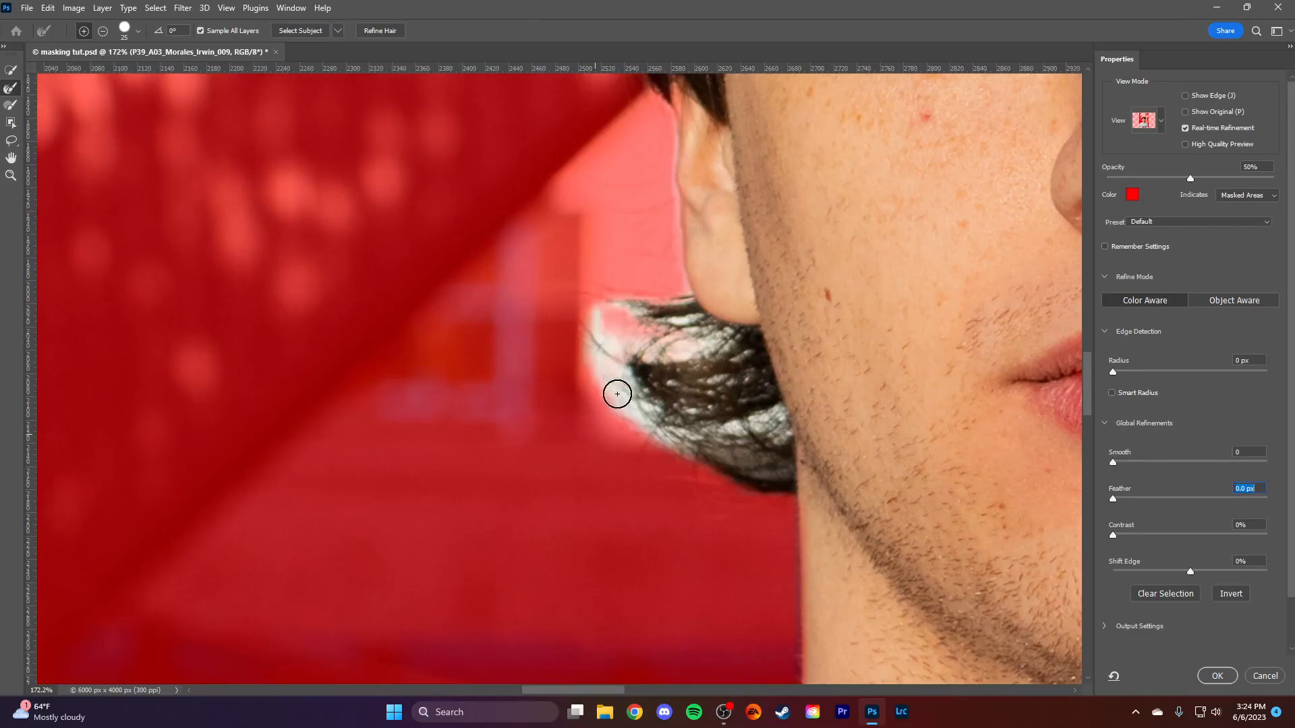
{"action": "mouse_move", "coordinate": [613, 391]}
{"action": "left_mouse_down"}
{"action": "mouse_move", "coordinate": [614, 322]}
{"action": "mouse_move", "coordinate": [712, 352]}
{"action": "mouse_move", "coordinate": [631, 355]}
{"action": "mouse_move", "coordinate": [656, 408]}
{"action": "mouse_move", "coordinate": [777, 424]}
{"action": "mouse_move", "coordinate": [673, 362]}
{"action": "mouse_move", "coordinate": [673, 300]}
{"action": "mouse_move", "coordinate": [695, 330]}
{"action": "mouse_move", "coordinate": [636, 333]}
{"action": "mouse_move", "coordinate": [636, 304]}
{"action": "mouse_move", "coordinate": [657, 323]}
{"action": "mouse_move", "coordinate": [715, 471]}
{"action": "mouse_move", "coordinate": [711, 525]}
{"action": "mouse_move", "coordinate": [600, 375]}
{"action": "mouse_move", "coordinate": [603, 282]}
{"action": "mouse_move", "coordinate": [594, 395]}
{"action": "mouse_move", "coordinate": [685, 454]}
{"action": "mouse_move", "coordinate": [719, 508]}
{"action": "mouse_move", "coordinate": [714, 379]}
{"action": "left_mouse_up"}
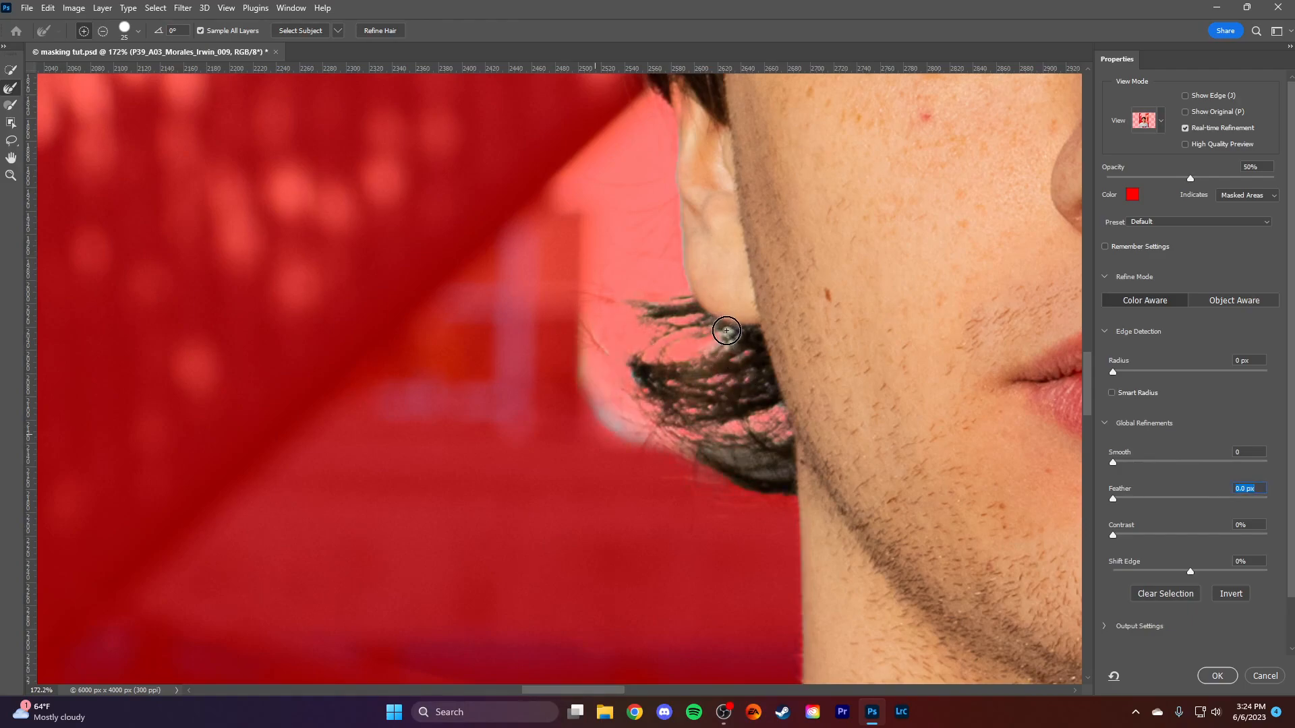
{"action": "mouse_move", "coordinate": [645, 481]}
{"action": "left_mouse_down"}
{"action": "mouse_move", "coordinate": [610, 366]}
{"action": "mouse_move", "coordinate": [642, 408]}
{"action": "mouse_move", "coordinate": [656, 455]}
{"action": "mouse_move", "coordinate": [563, 358]}
{"action": "mouse_move", "coordinate": [586, 329]}
{"action": "left_mouse_up"}
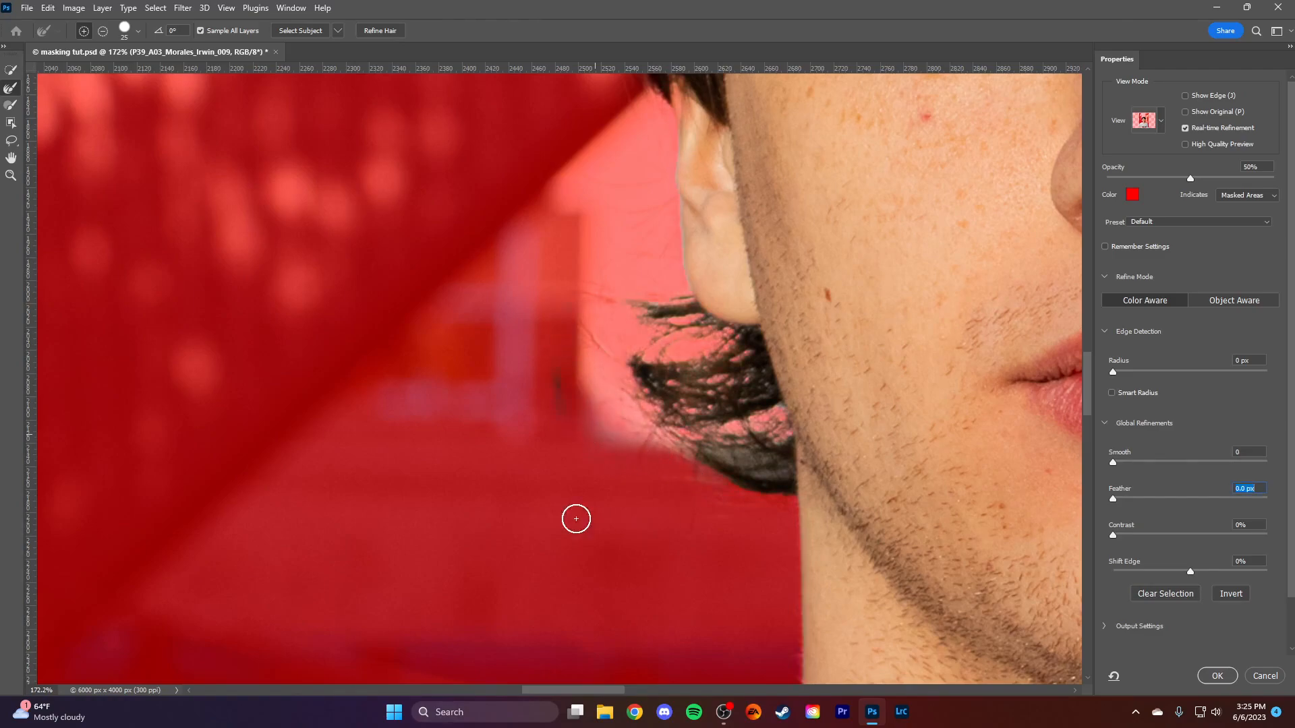
- Brush the stray background patch beside the hair out of the selection and refine the lower hair edge again
{"action": "left_click", "coordinate": [10, 105]}
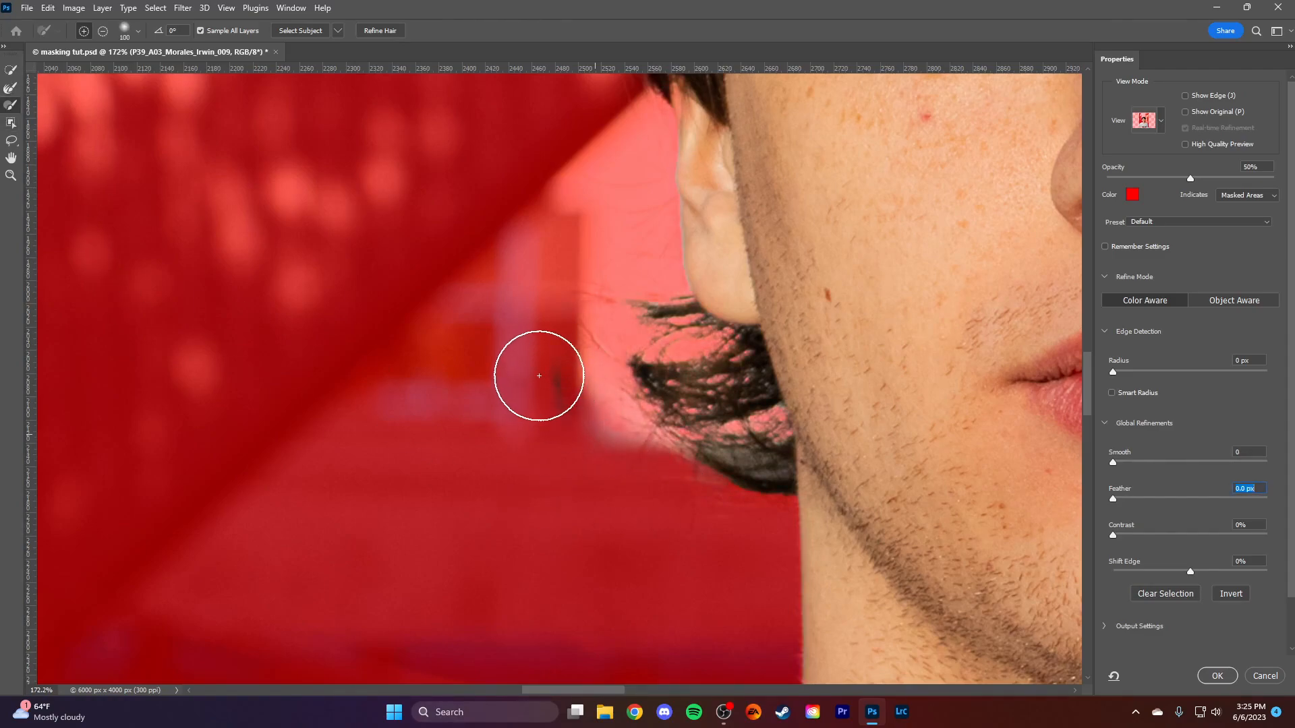
{"action": "mouse_move", "coordinate": [539, 376]}
{"action": "left_mouse_down"}
{"action": "mouse_move", "coordinate": [606, 464]}
{"action": "mouse_move", "coordinate": [619, 520]}
{"action": "mouse_move", "coordinate": [560, 505]}
{"action": "left_mouse_up"}
{"action": "left_click", "coordinate": [10, 89]}
{"action": "mouse_move", "coordinate": [627, 431]}
{"action": "left_mouse_down"}
{"action": "mouse_move", "coordinate": [641, 390]}
{"action": "mouse_move", "coordinate": [685, 422]}
{"action": "mouse_move", "coordinate": [665, 415]}
{"action": "left_mouse_up"}
- Clean up the mask around the ear on the opposite side of the face with the Brush tool at size 40, excluding the background strip and keeping the ear
{"action": "key", "text": "z"}
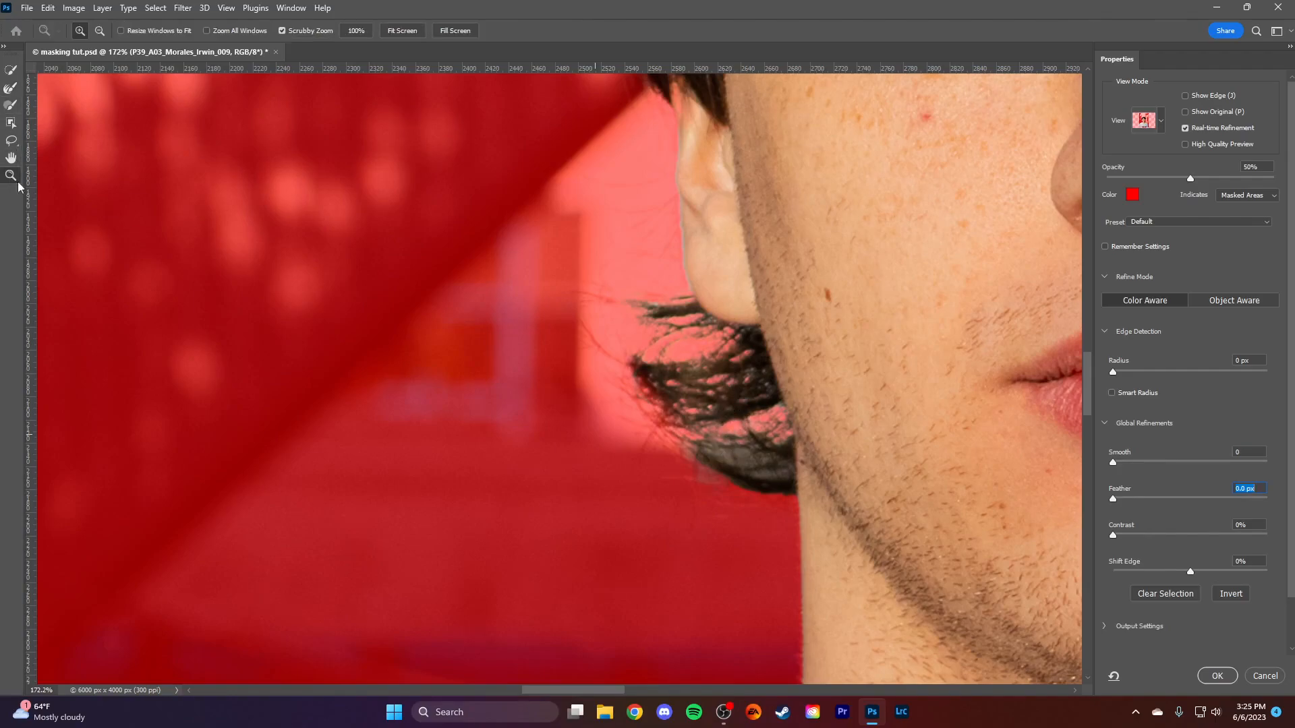
{"action": "left_click", "coordinate": [772, 289], "text": "alt"}
{"action": "left_click_drag", "start_coordinate": [772, 289], "coordinate": [744, 325]}
{"action": "left_click_drag", "start_coordinate": [837, 289], "coordinate": [735, 366]}
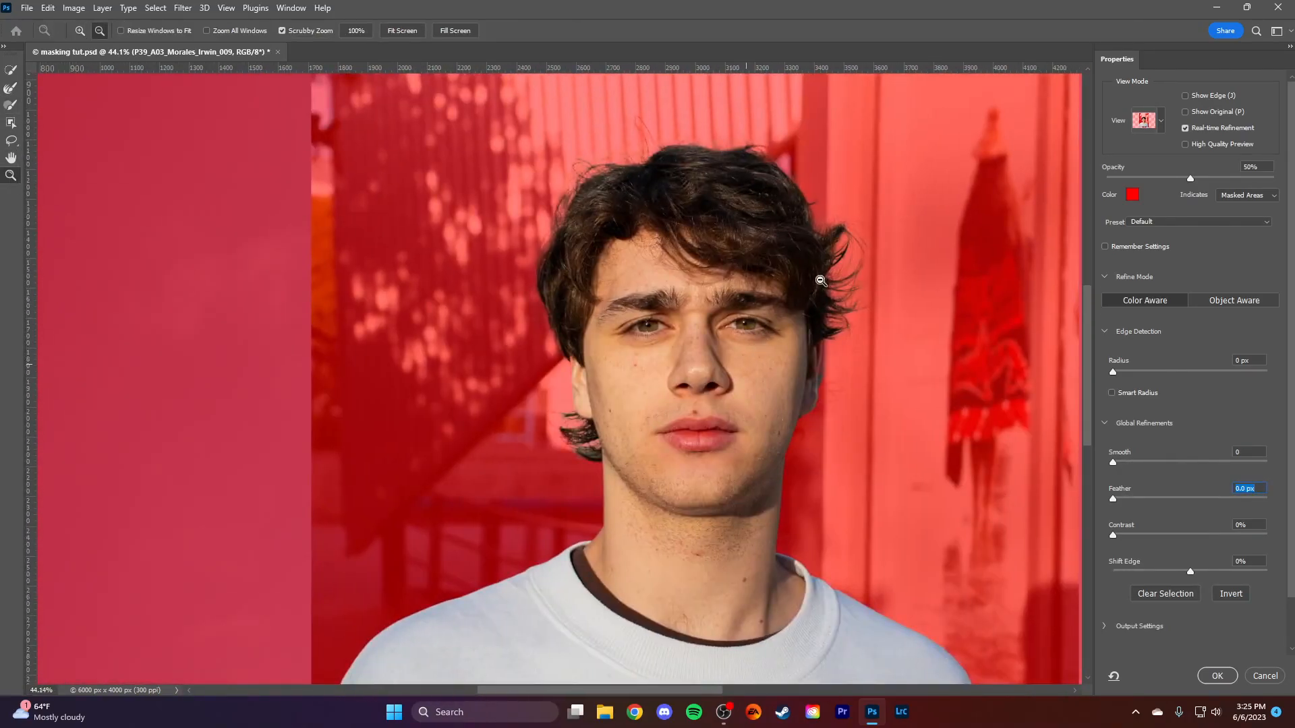
{"action": "scroll", "coordinate": [853, 305], "scroll_direction": "up", "scroll_amount": 8}
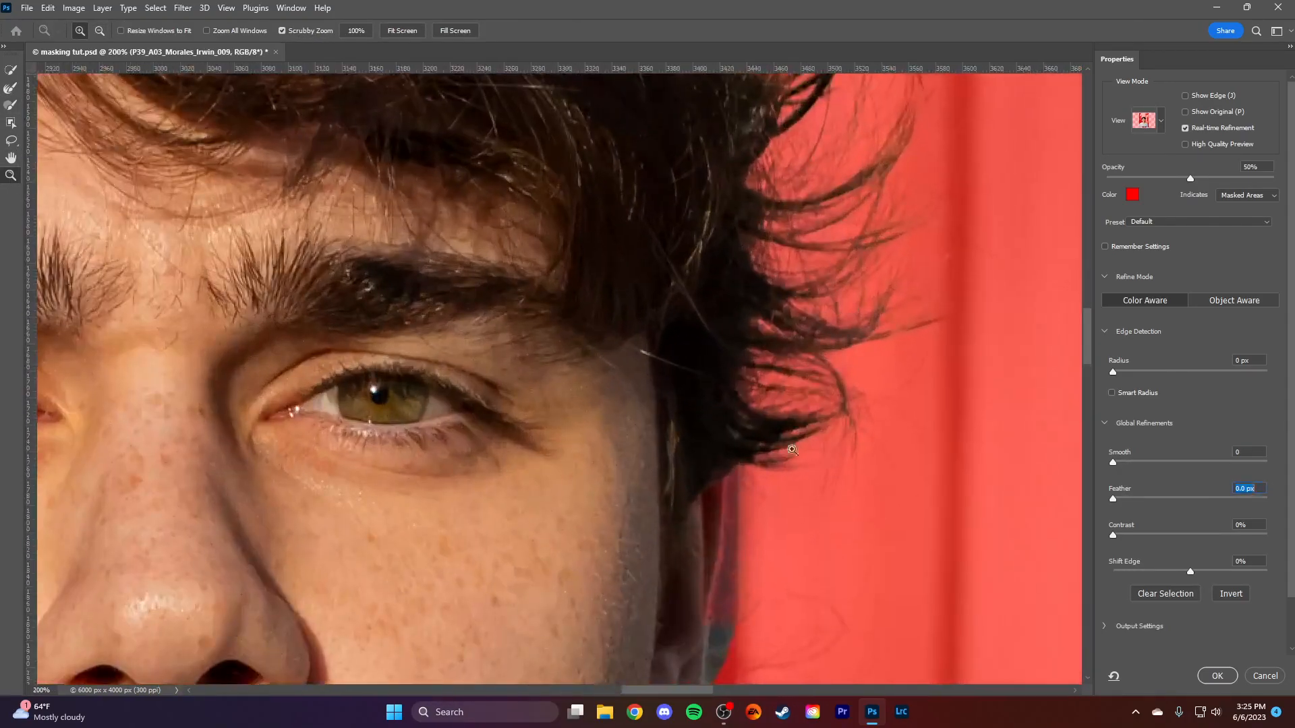
{"action": "key", "text": "r"}
{"action": "mouse_move", "coordinate": [737, 529]}
{"action": "left_mouse_down"}
{"action": "mouse_move", "coordinate": [738, 289]}
{"action": "mouse_move", "coordinate": [702, 270]}
{"action": "mouse_move", "coordinate": [674, 426]}
{"action": "mouse_move", "coordinate": [738, 430]}
{"action": "mouse_move", "coordinate": [749, 307]}
{"action": "left_mouse_up"}
{"action": "key", "text": "bracketleft"}
{"action": "key", "text": "bracketleft"}
{"action": "key", "text": "bracketleft"}
{"action": "key", "text": "bracketleft"}
{"action": "key", "text": "bracketleft"}
{"action": "key", "text": "bracketleft"}
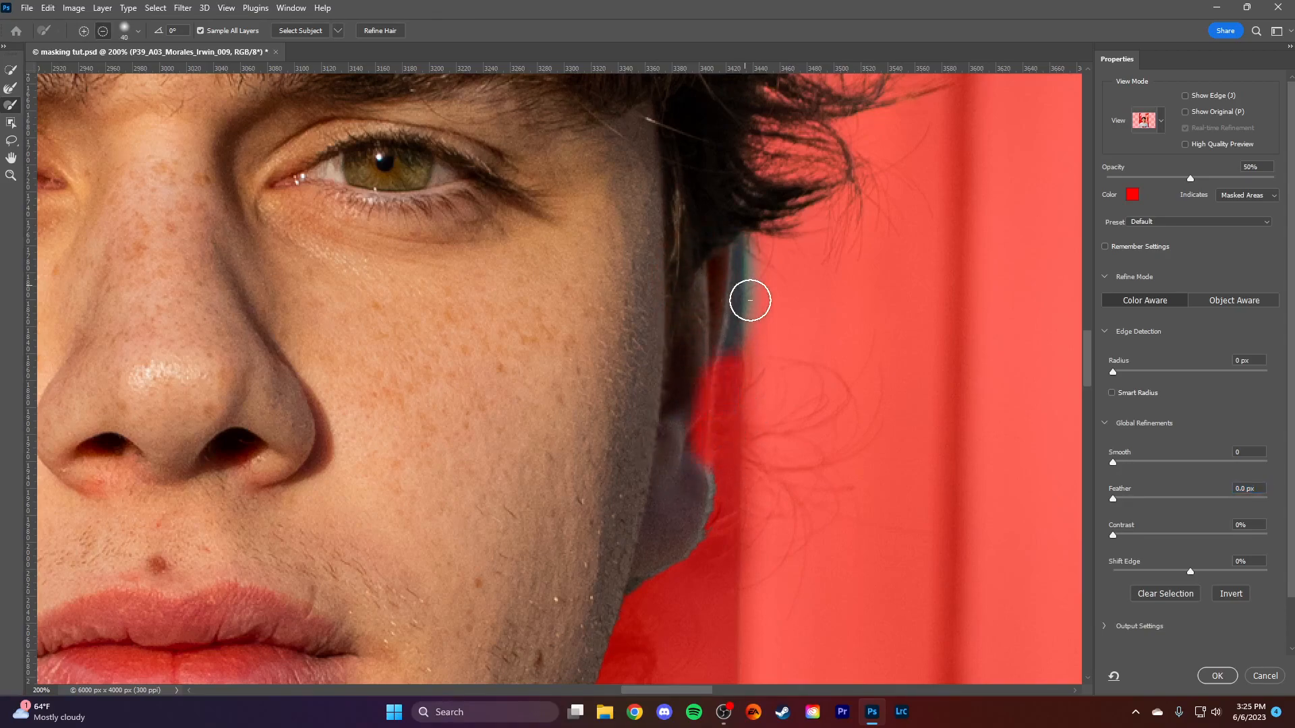
{"action": "mouse_move", "coordinate": [696, 367]}
{"action": "left_mouse_down"}
{"action": "mouse_move", "coordinate": [685, 312]}
{"action": "mouse_move", "coordinate": [700, 267]}
{"action": "left_mouse_up"}
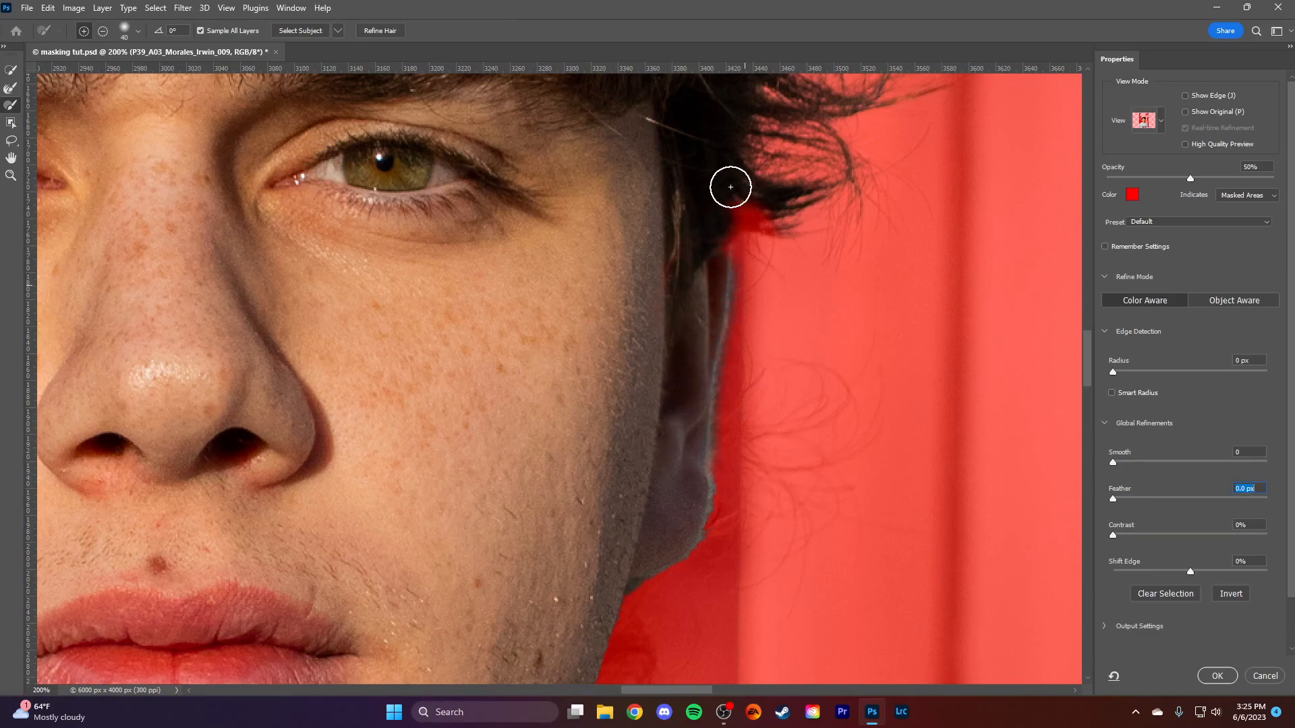
{"action": "left_click", "coordinate": [11, 158]}
{"action": "left_click", "coordinate": [11, 176]}
{"action": "left_click_drag", "start_coordinate": [511, 260], "coordinate": [649, 345]}
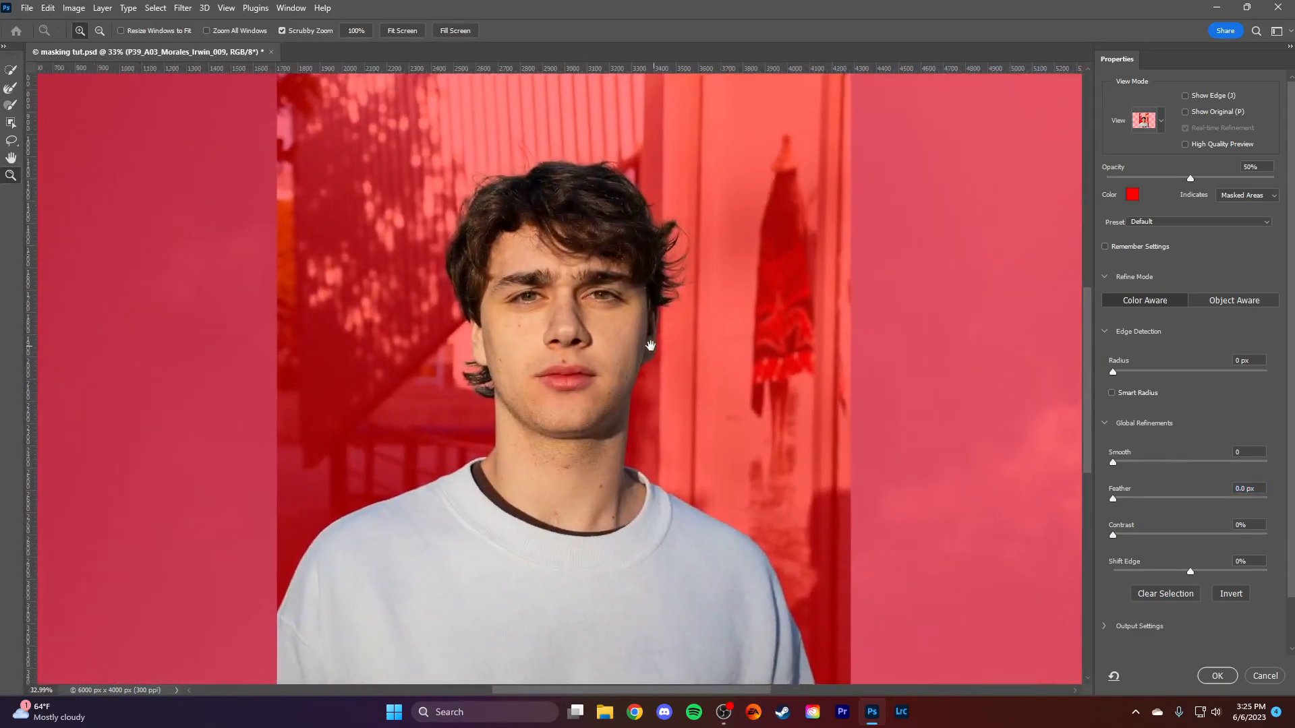
- Paint along the flyaway strands at the side and top of the hair with the Refine Edge Brush Tool
{"action": "left_click", "coordinate": [11, 88]}
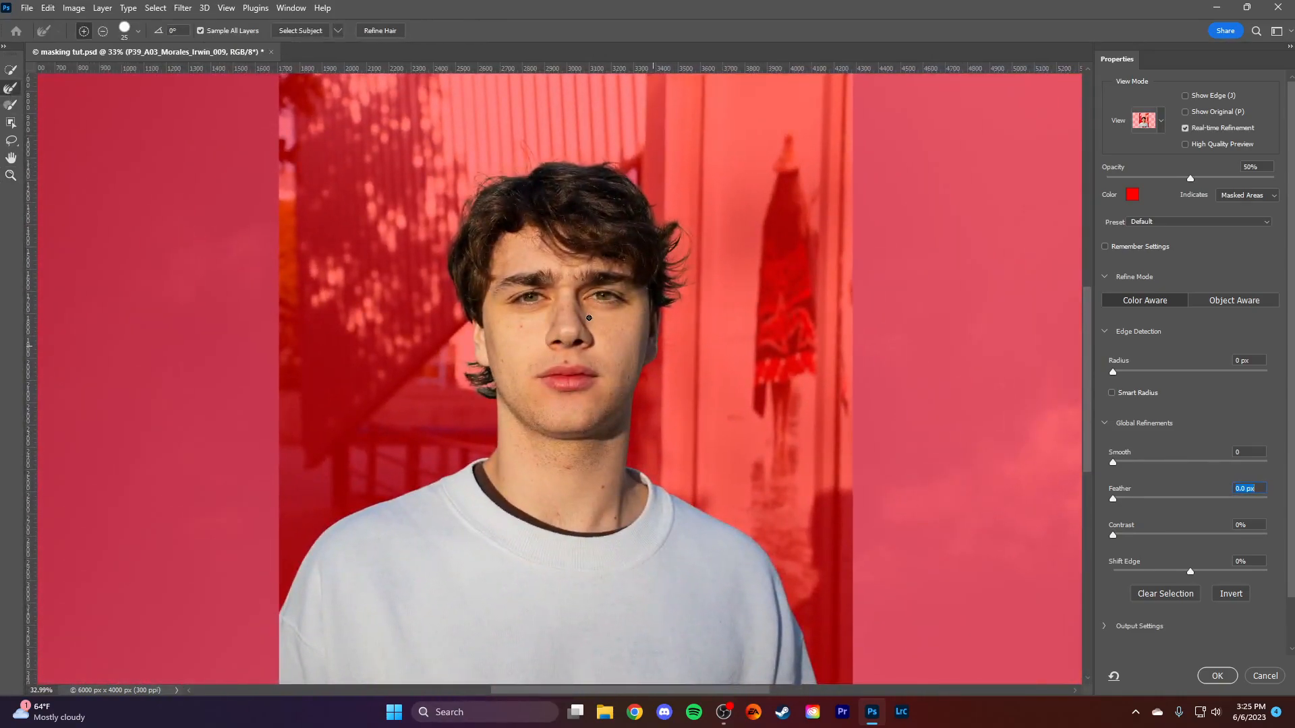
{"action": "left_click", "coordinate": [11, 175]}
{"action": "left_click_drag", "start_coordinate": [658, 232], "coordinate": [721, 357]}
{"action": "left_click", "coordinate": [11, 87]}
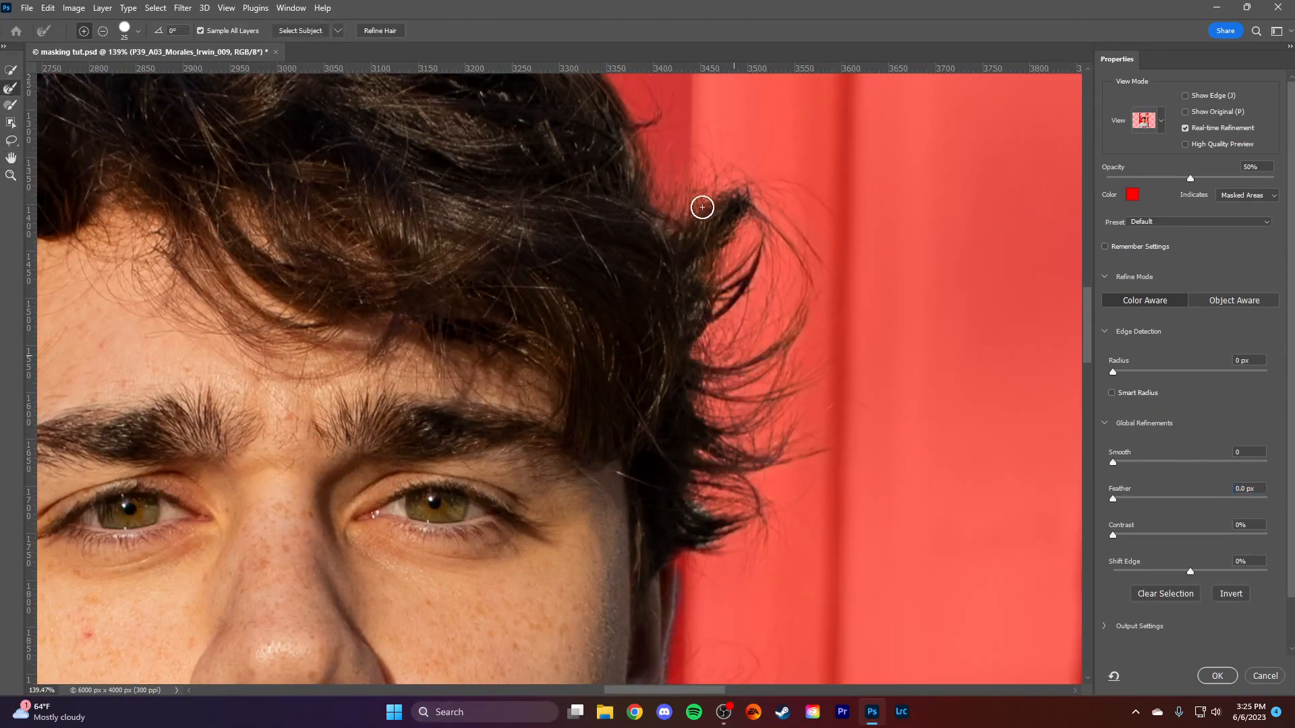
{"action": "left_click_drag", "start_coordinate": [746, 284], "coordinate": [733, 295]}
{"action": "left_click_drag", "start_coordinate": [682, 575], "coordinate": [685, 601]}
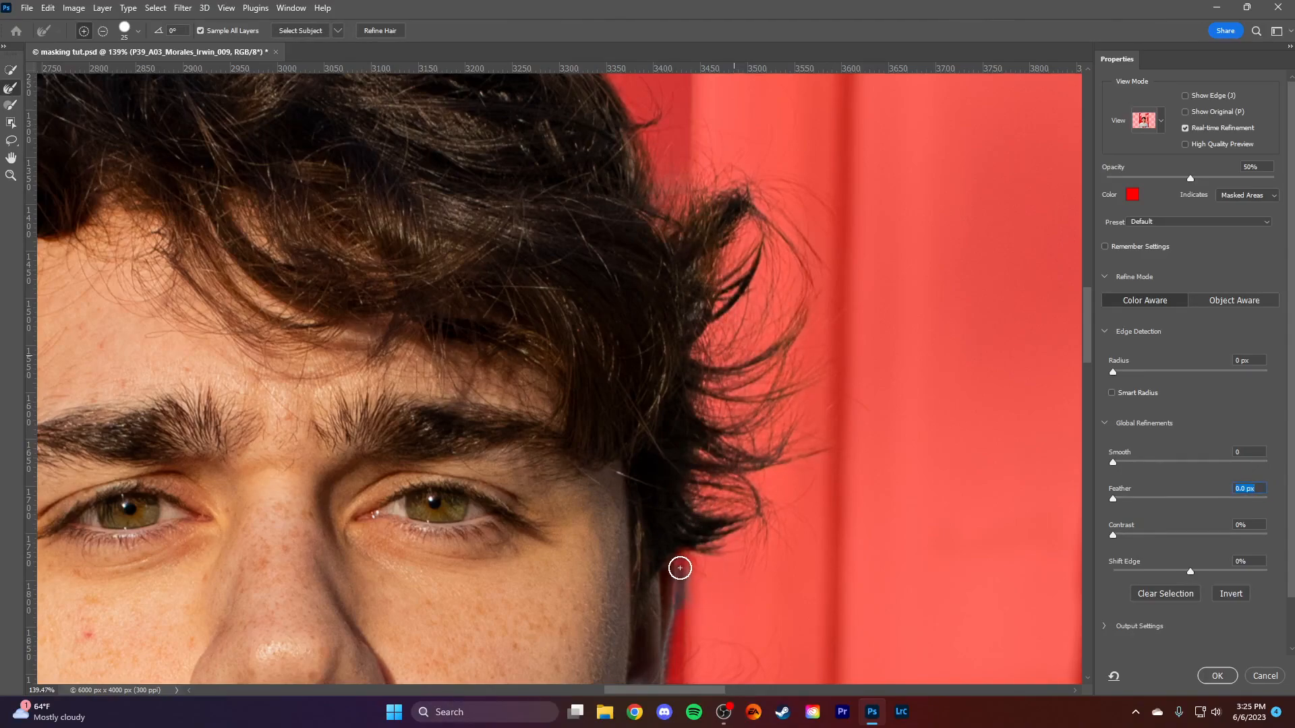
{"action": "left_click_drag", "start_coordinate": [583, 238], "coordinate": [678, 582]}
{"action": "left_click_drag", "start_coordinate": [358, 468], "coordinate": [707, 316]}
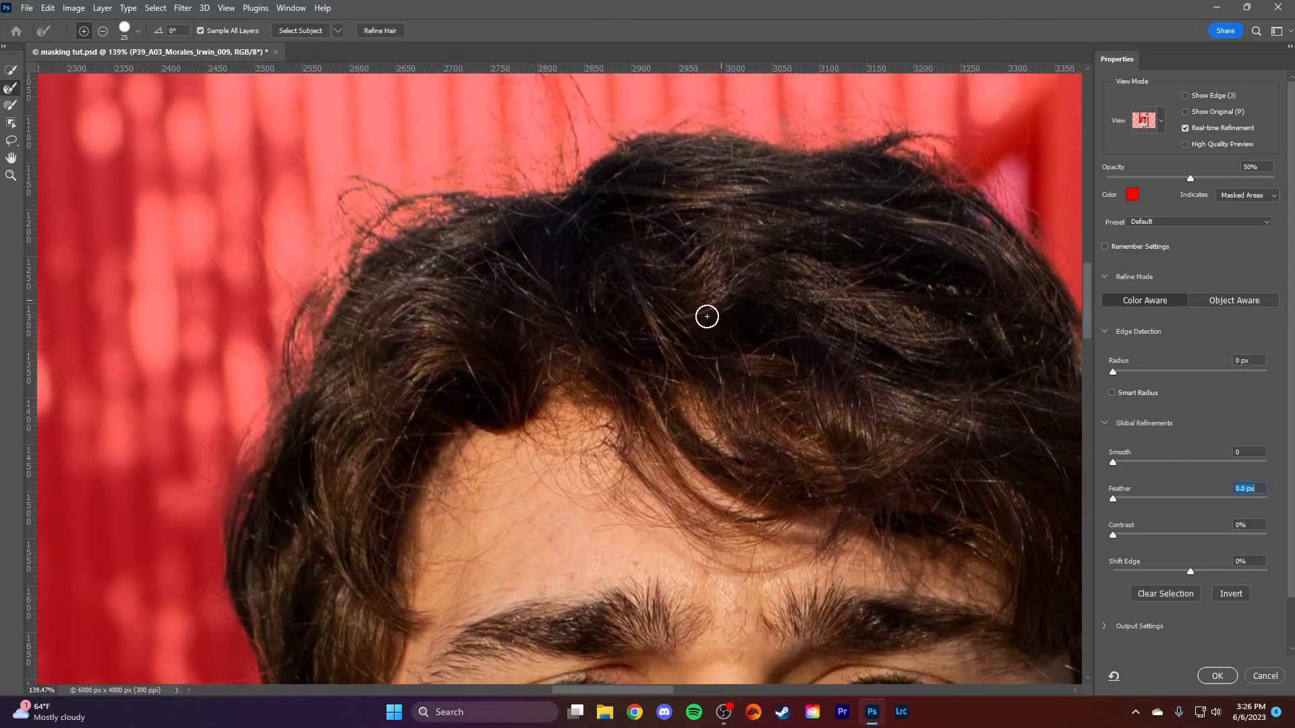
- Run the automatic Refine Hair option on the man's selection
{"action": "left_click", "coordinate": [11, 175]}
{"action": "left_click_drag", "start_coordinate": [748, 410], "coordinate": [635, 410]}
{"action": "left_click_drag", "start_coordinate": [810, 410], "coordinate": [623, 201]}
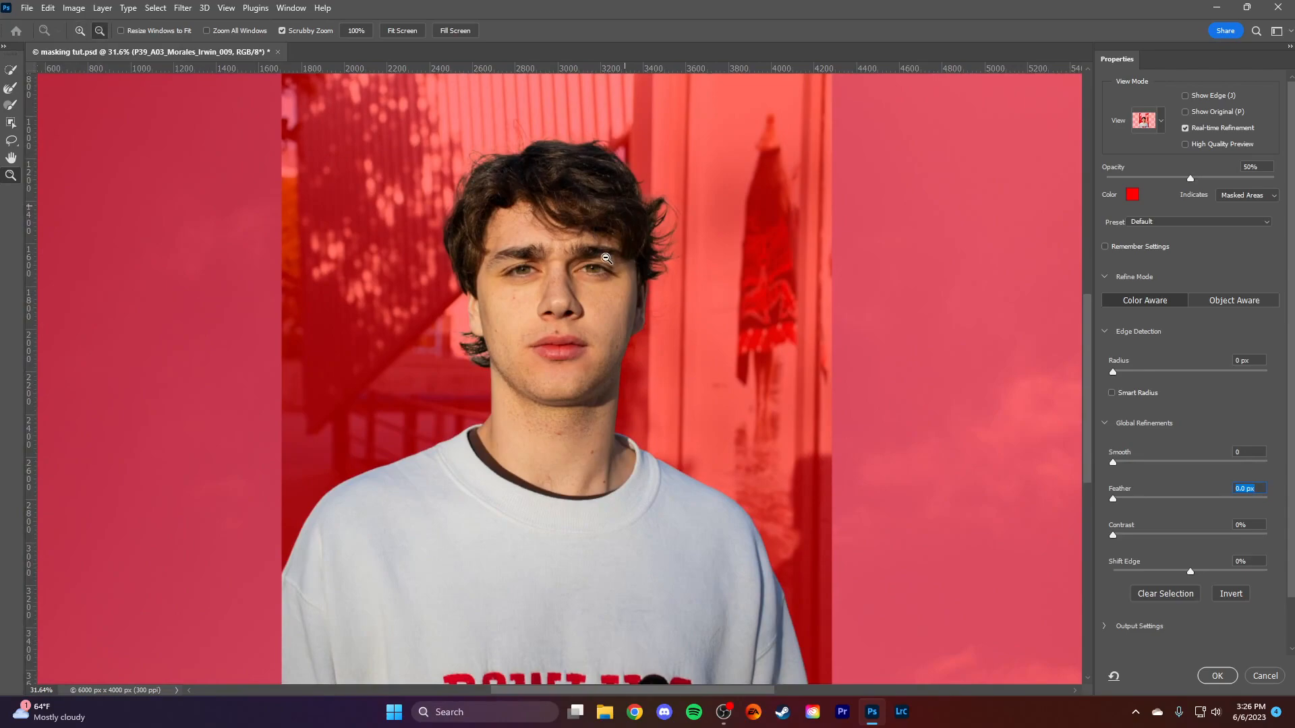
{"action": "left_click", "coordinate": [606, 258], "text": "alt"}
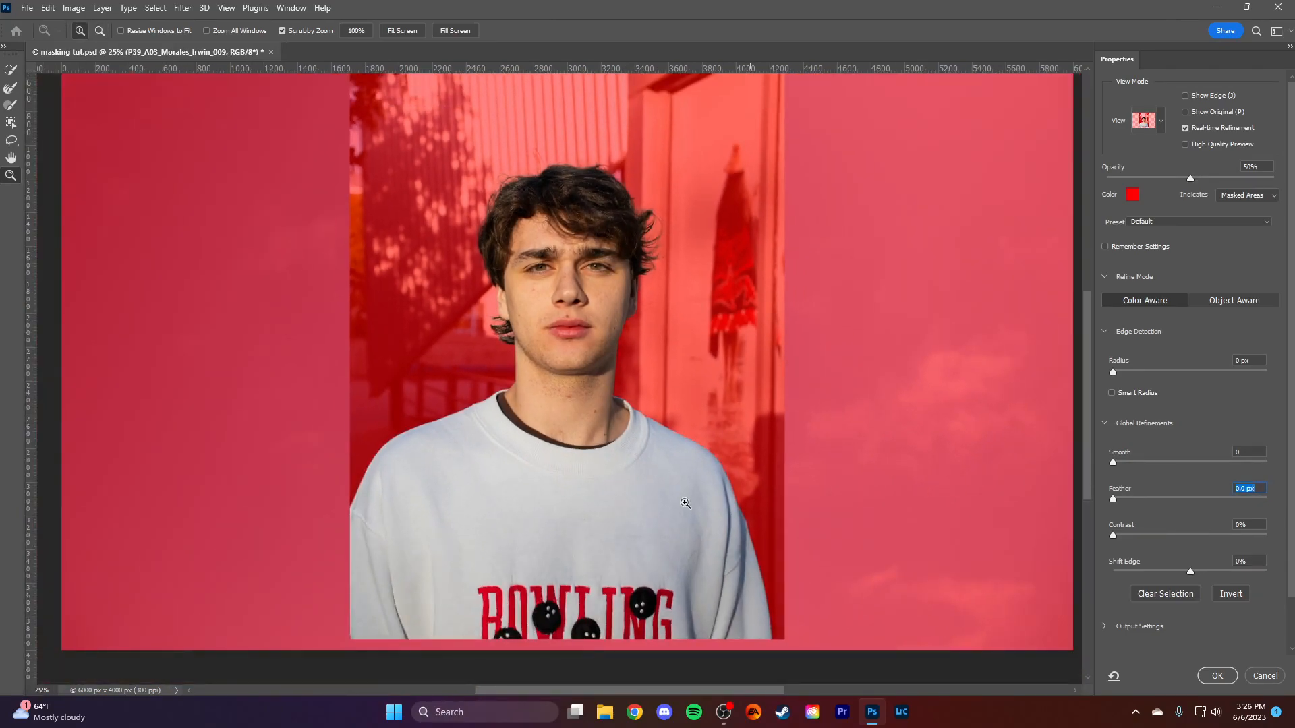
{"action": "left_click", "coordinate": [11, 88]}
{"action": "left_click", "coordinate": [380, 31]}
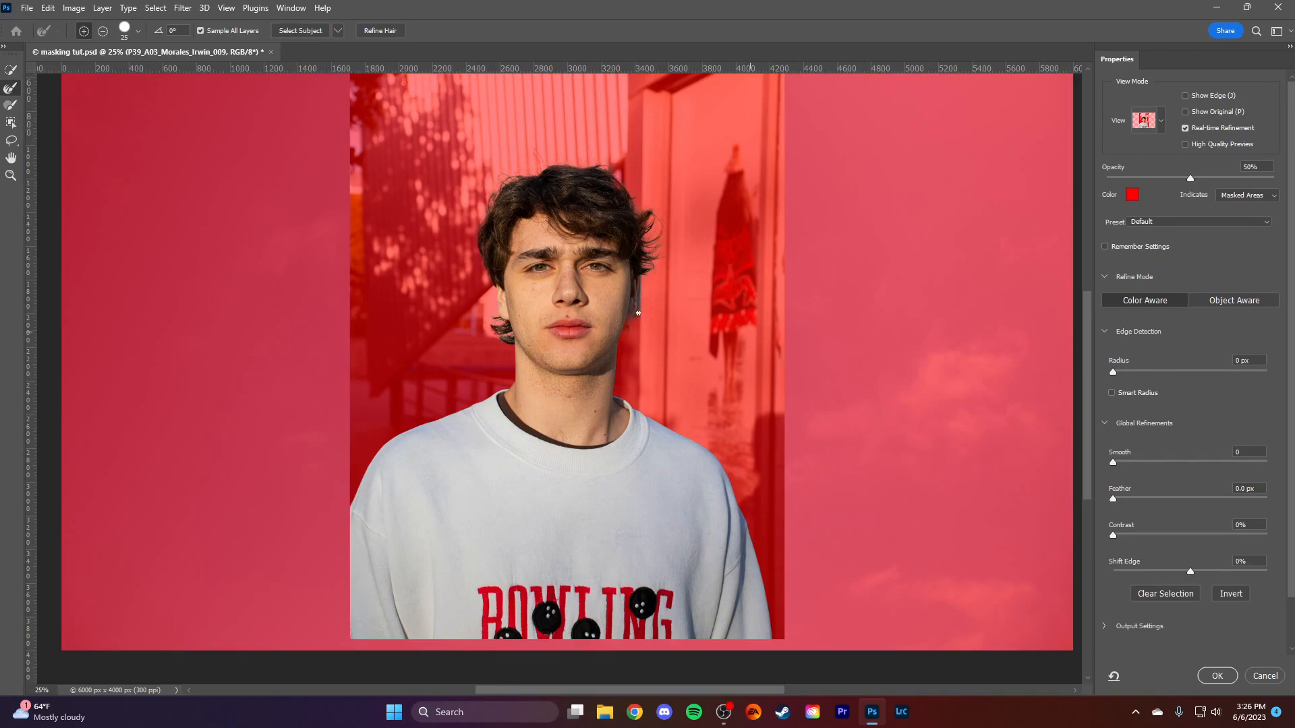
- Exclude the background strip beside the shaded ear with the Quick Selection Tool at size 20
{"action": "scroll", "coordinate": [638, 301], "scroll_direction": "up", "scroll_amount": 5}
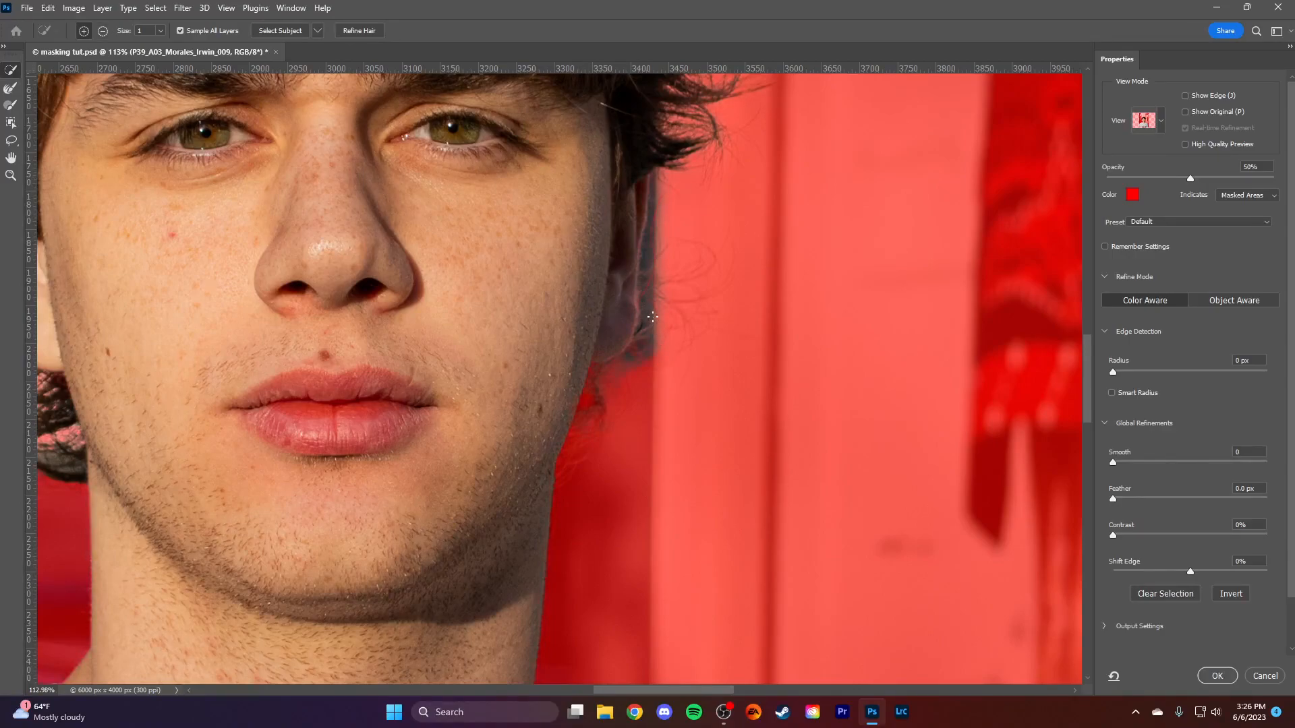
{"action": "key", "text": "bracketright"}
{"action": "key", "text": "bracketright"}
{"action": "key", "text": "bracketright"}
{"action": "key", "text": "bracketright"}
{"action": "key", "text": "bracketright"}
{"action": "key", "text": "bracketright"}
{"action": "key", "text": "bracketright"}
{"action": "key", "text": "bracketright"}
{"action": "key", "text": "bracketright"}
{"action": "key", "text": "bracketright"}
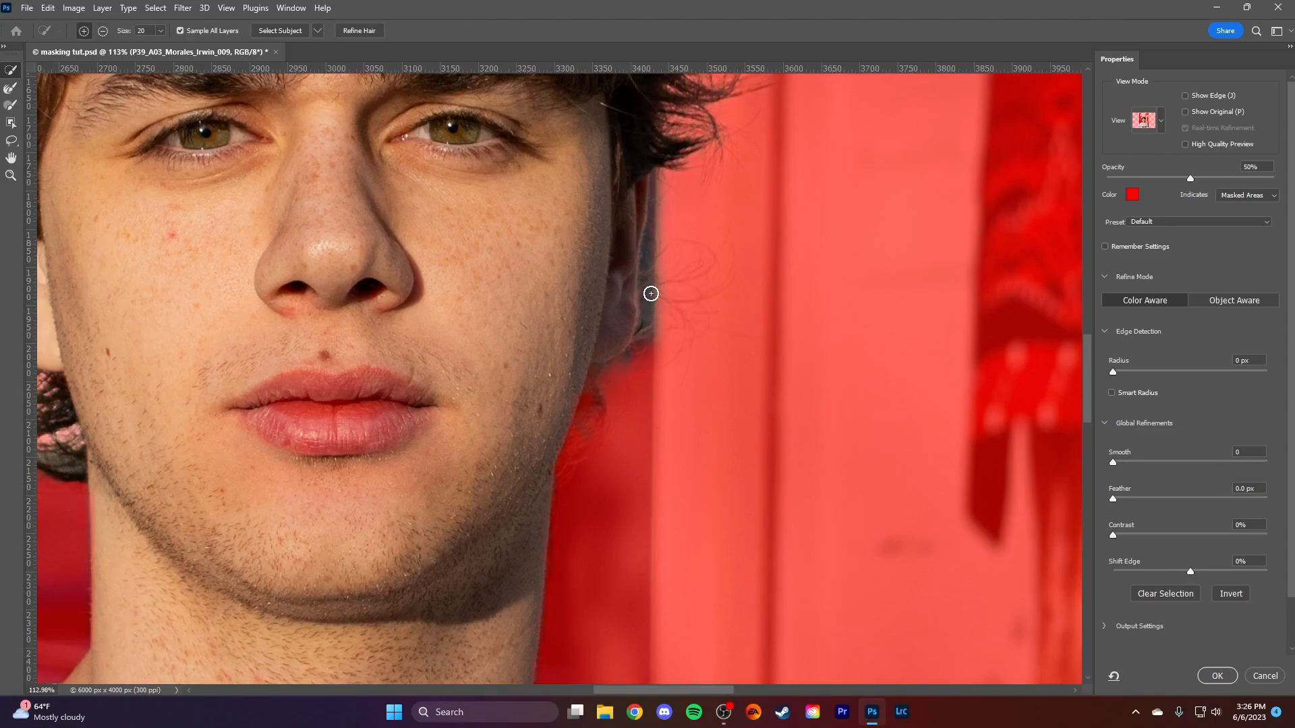
{"action": "left_click_drag", "start_coordinate": [650, 292], "coordinate": [656, 218]}
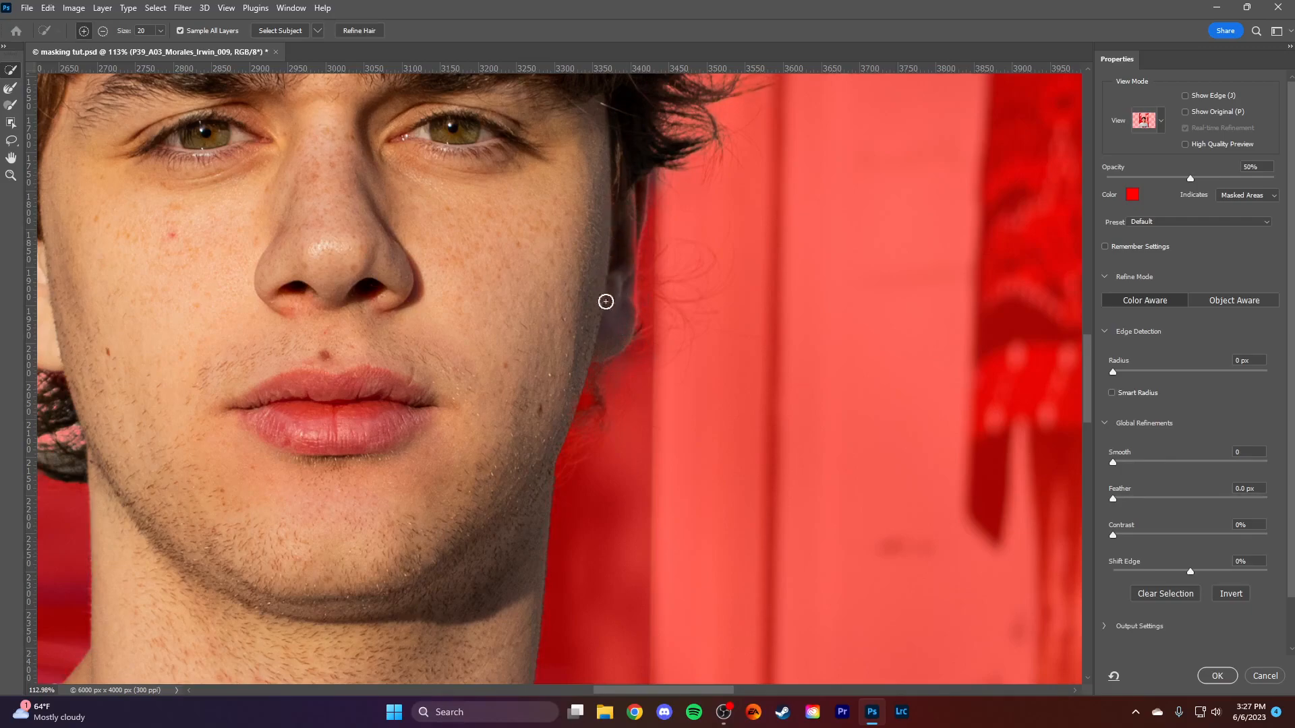
{"action": "scroll", "coordinate": [566, 373], "scroll_direction": "down", "scroll_amount": 6}
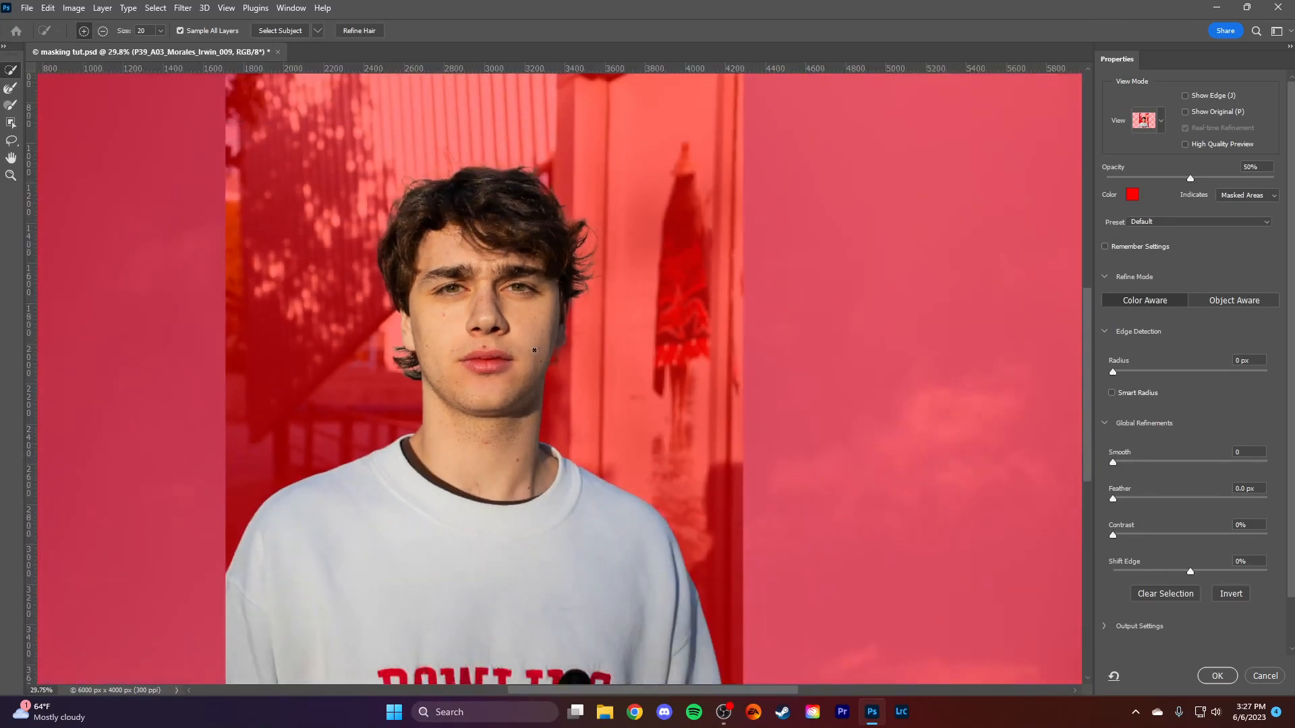
- Check the Global Refinements and accept the Select and Mask result as a selection of the man
{"action": "scroll", "coordinate": [512, 446], "scroll_direction": "left", "scroll_amount": 3}
{"action": "scroll", "coordinate": [513, 445], "scroll_direction": "down", "scroll_amount": 1}
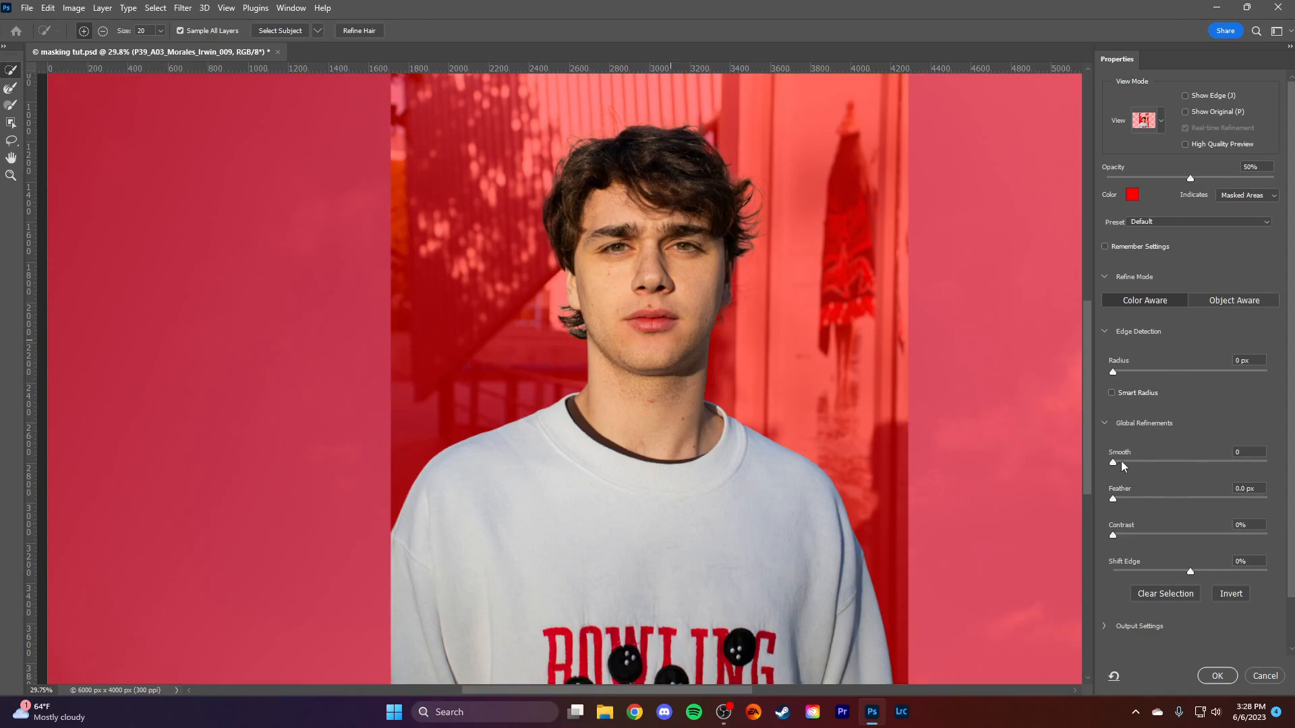
{"action": "left_click", "coordinate": [1155, 498]}
{"action": "left_click", "coordinate": [1218, 675]}
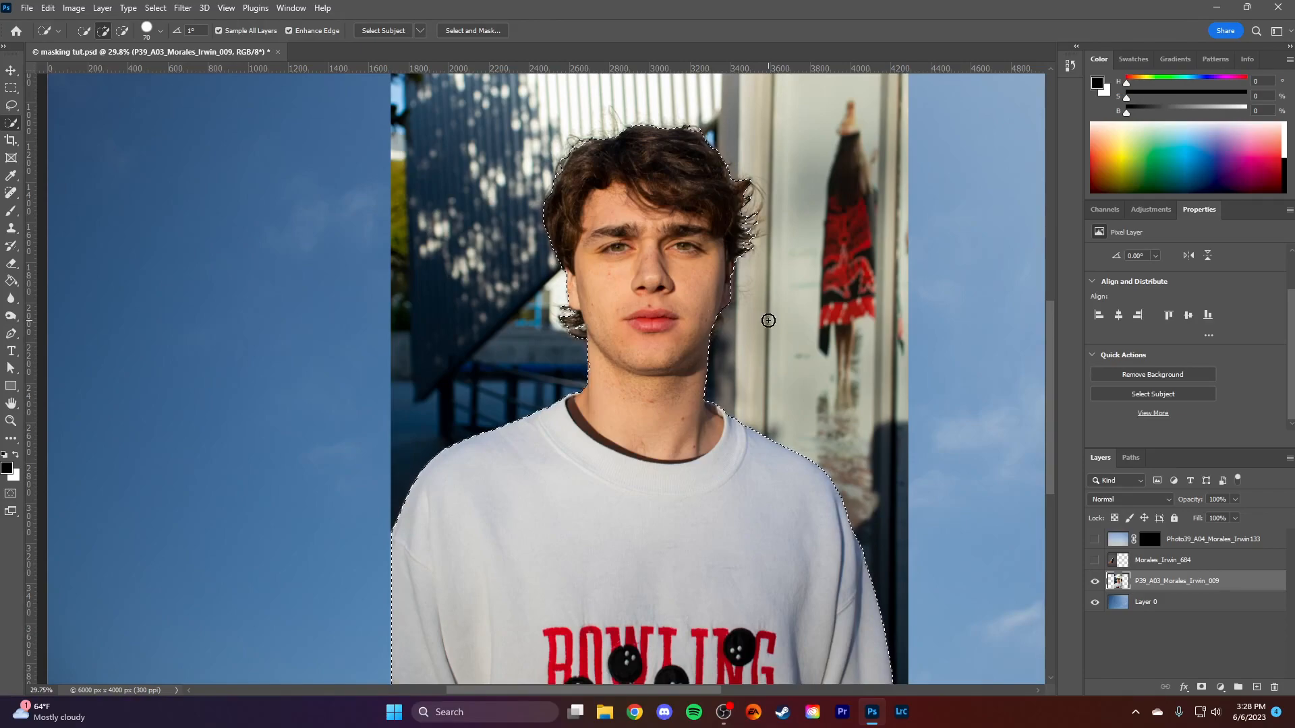
- Add a layer mask to the portrait layer from the active selection
{"action": "scroll", "coordinate": [764, 320], "scroll_direction": "down", "scroll_amount": 1}
{"action": "scroll", "coordinate": [768, 320], "scroll_direction": "down", "scroll_amount": 1}
{"action": "left_click_drag", "start_coordinate": [763, 316], "coordinate": [654, 358]}
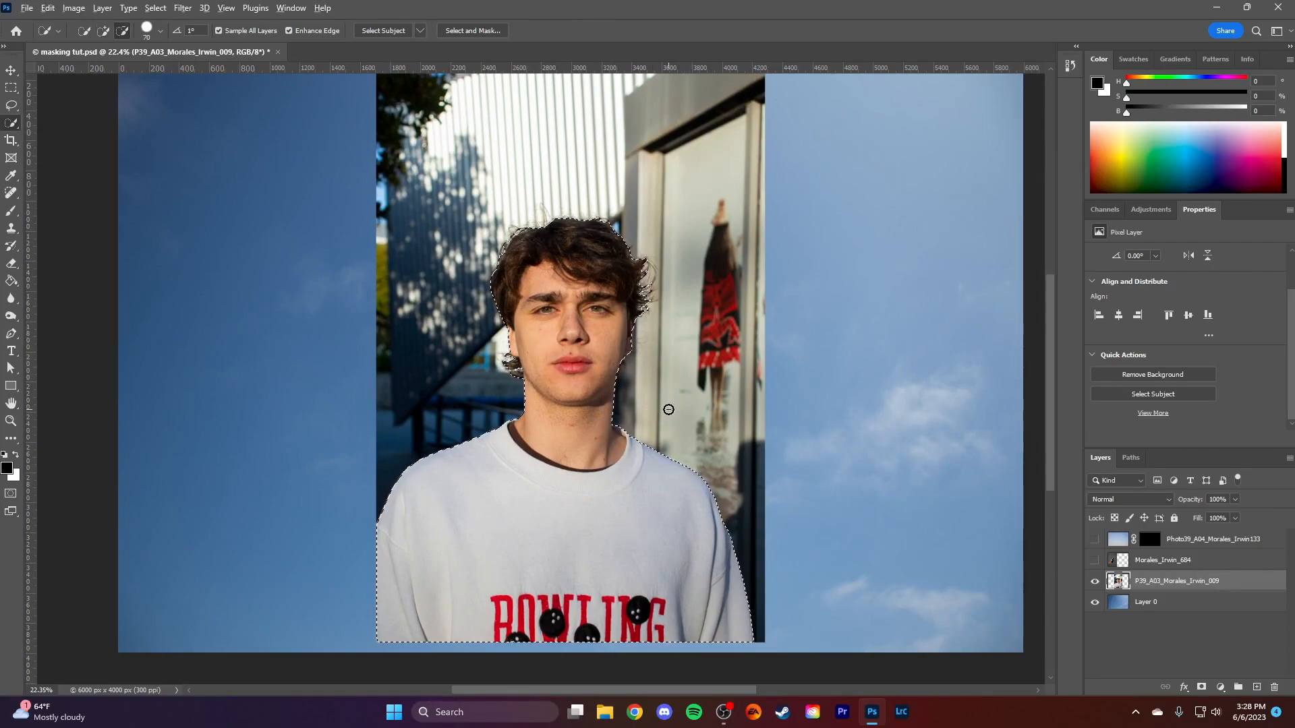
{"action": "scroll", "coordinate": [668, 409], "scroll_direction": "down", "scroll_amount": 2}
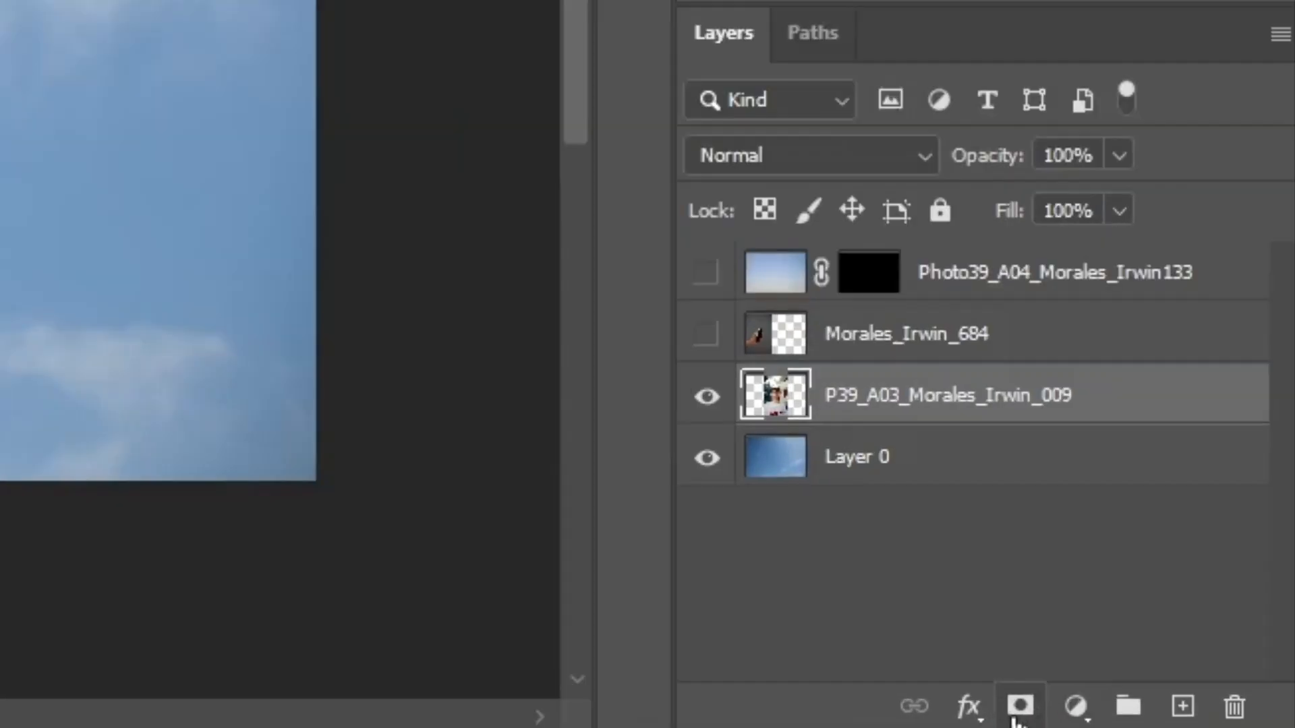
{"action": "left_click", "coordinate": [1015, 715]}
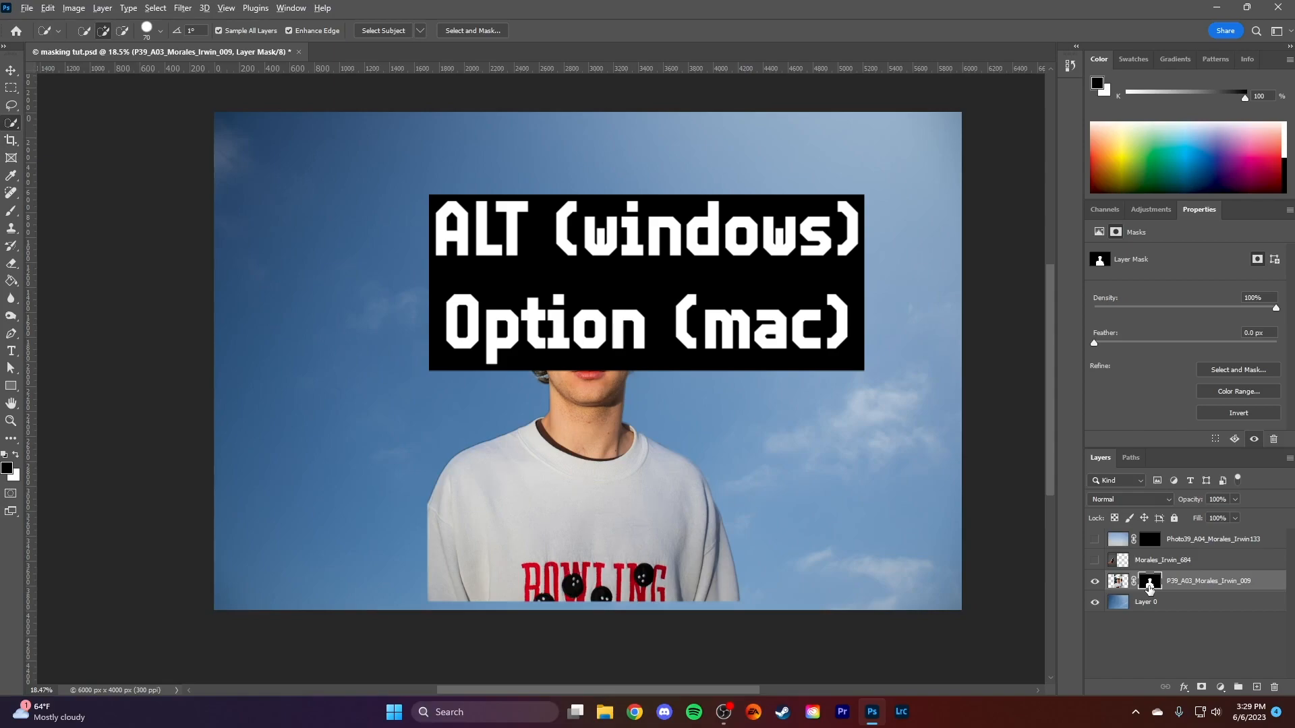
- Display the portrait's layer mask by itself, return to the image, and invert the mask and back
{"action": "left_click", "coordinate": [1149, 584], "text": "alt"}
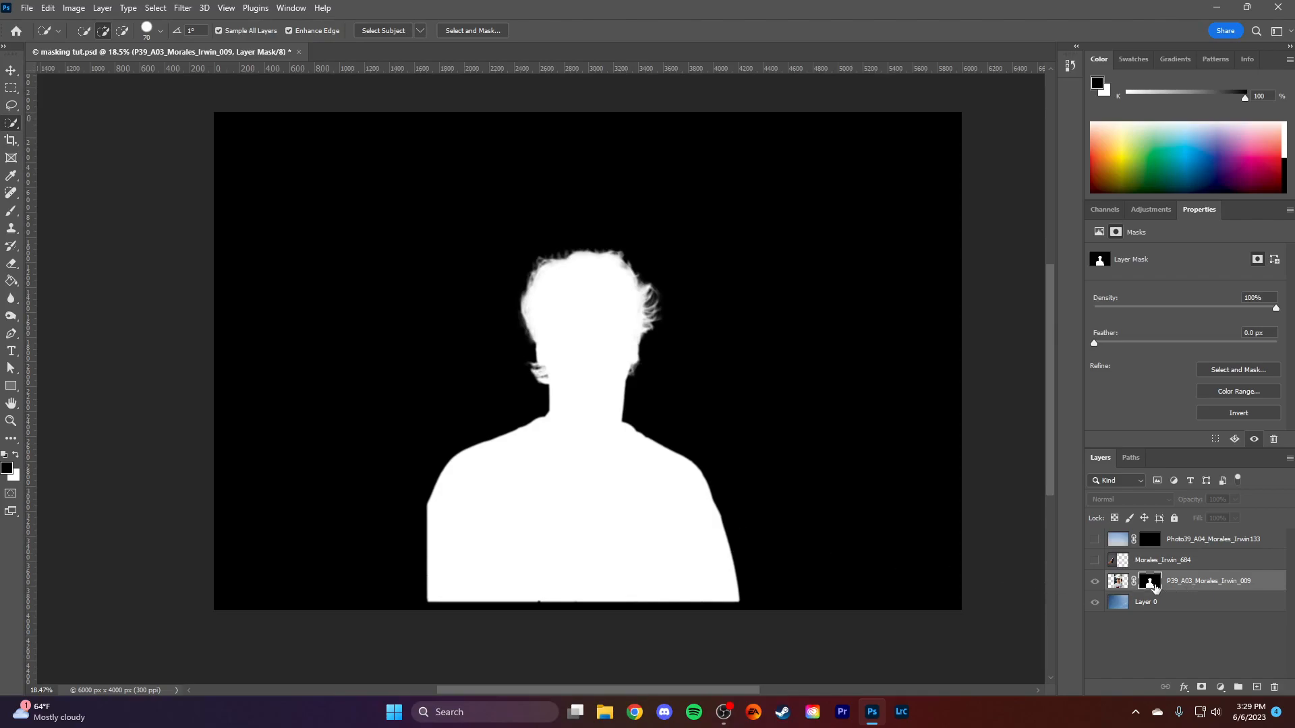
{"action": "left_click", "coordinate": [1150, 583], "text": "alt"}
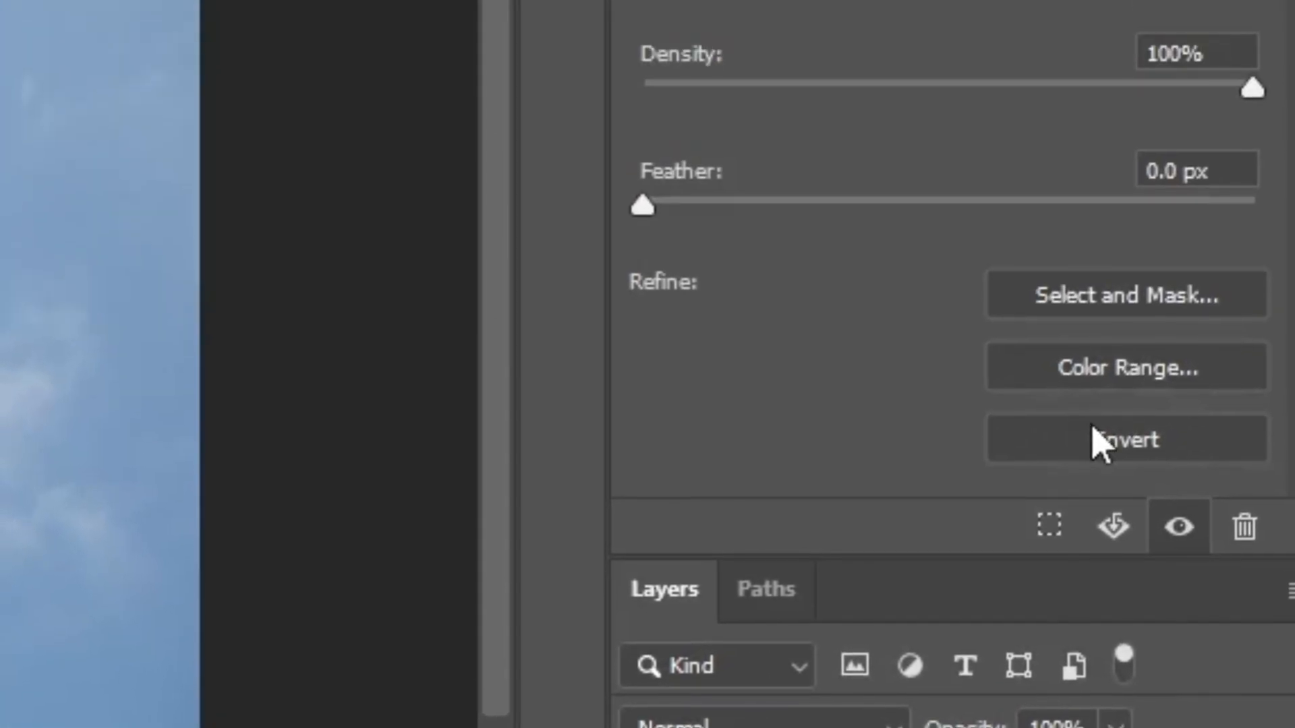
{"action": "left_click", "coordinate": [1093, 426]}
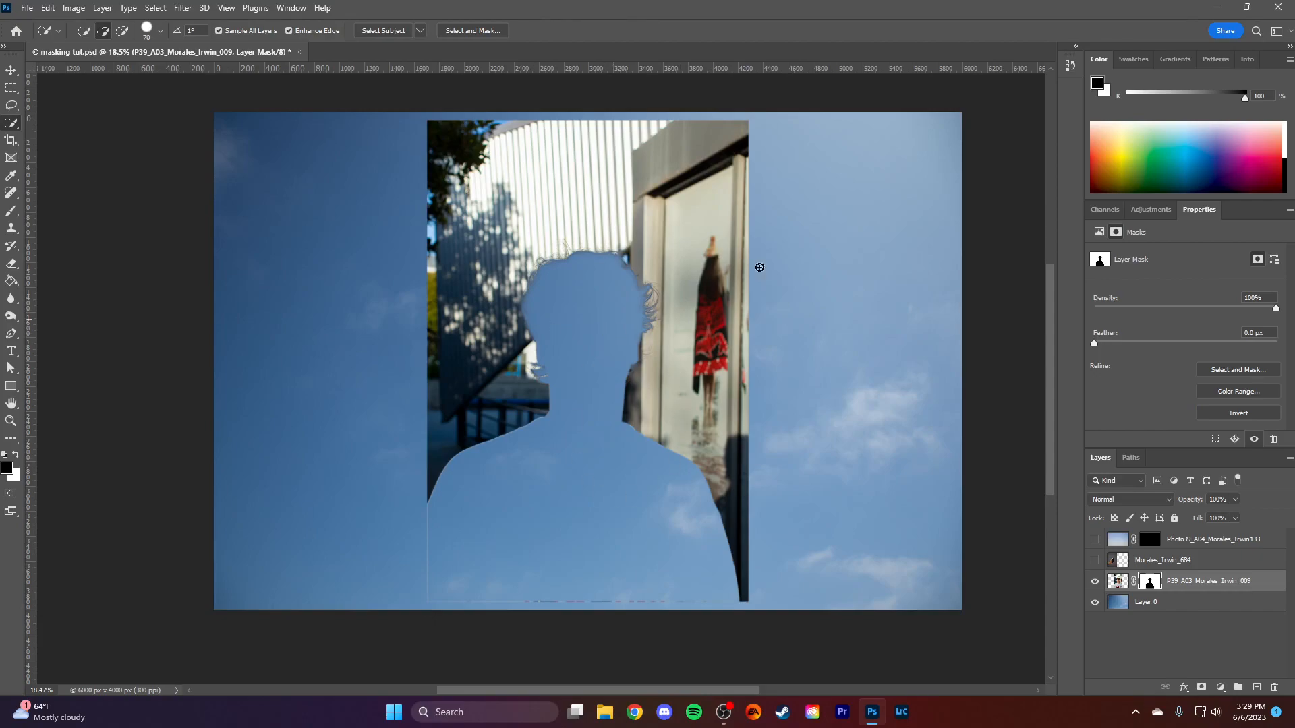
{"action": "left_click", "coordinate": [1239, 413]}
- Paint black on the portrait's mask with a hard 30 px brush to hide the fringe beside the hair above the ear
{"action": "scroll", "coordinate": [514, 354], "scroll_direction": "up", "scroll_amount": 3}
{"action": "scroll", "coordinate": [516, 356], "scroll_direction": "up", "scroll_amount": 5}
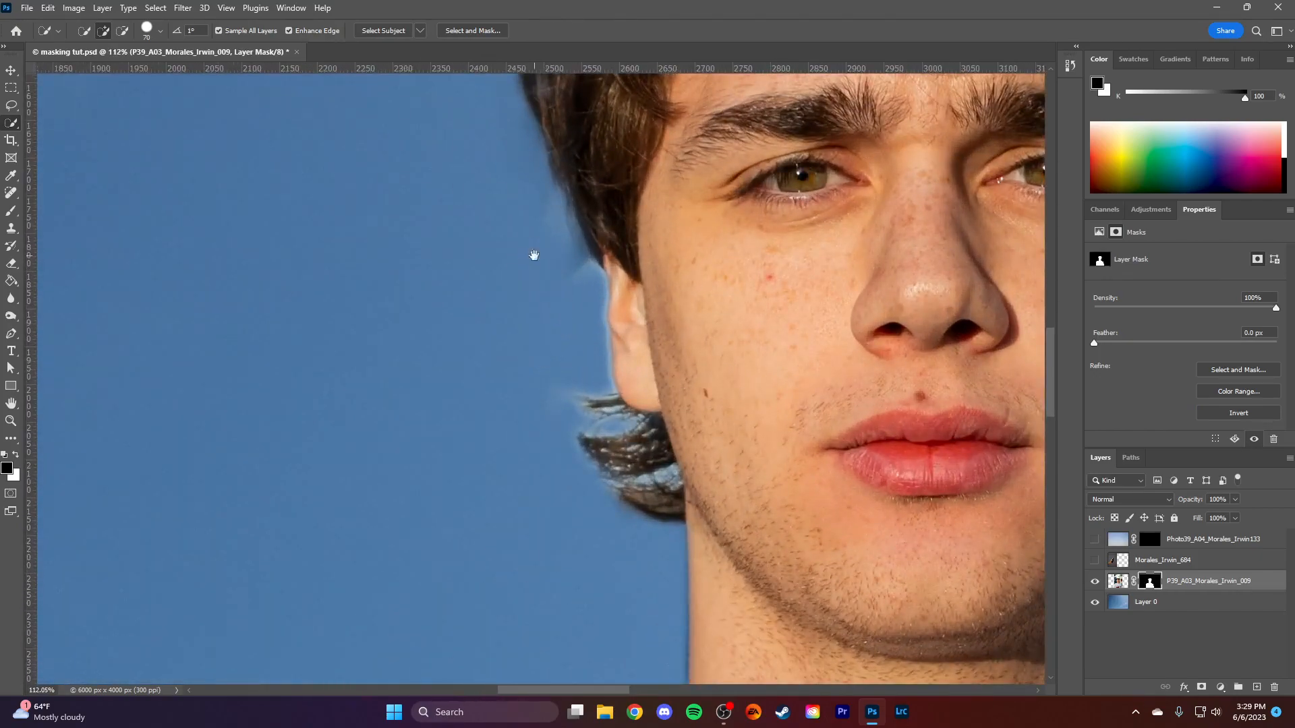
{"action": "left_click_drag", "start_coordinate": [535, 255], "coordinate": [653, 403]}
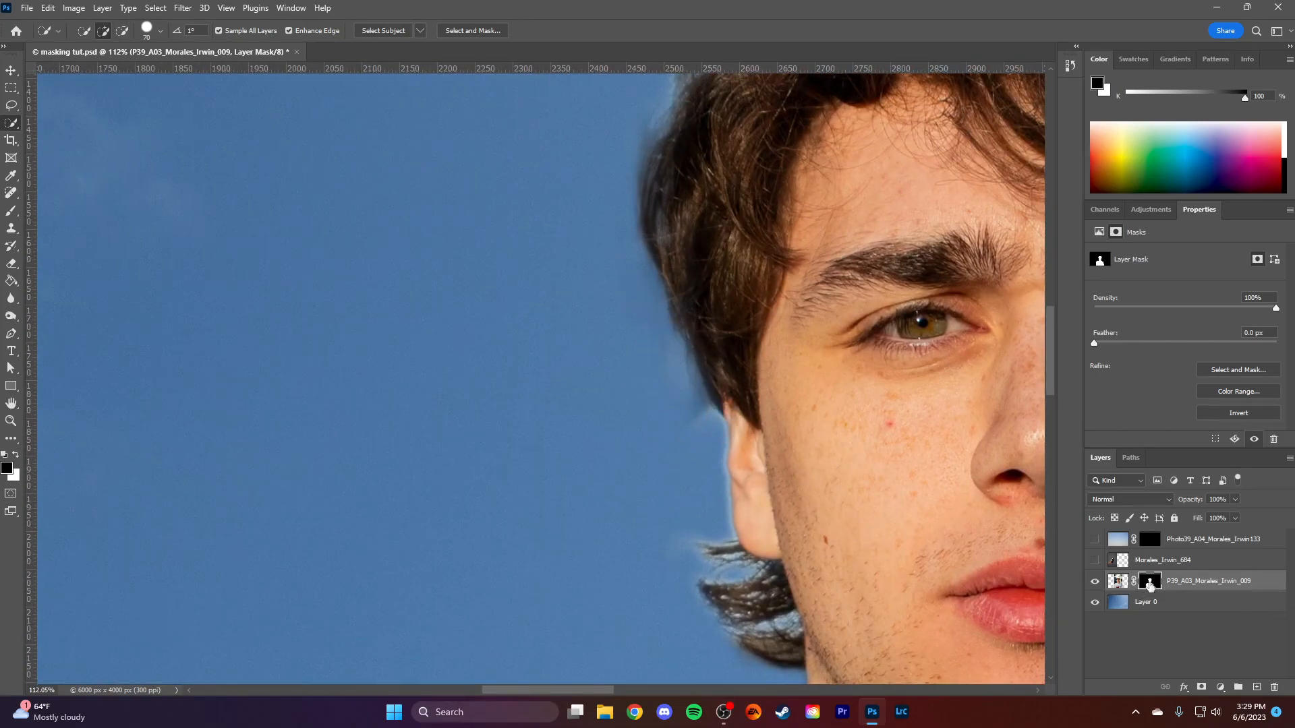
{"action": "key", "text": "b"}
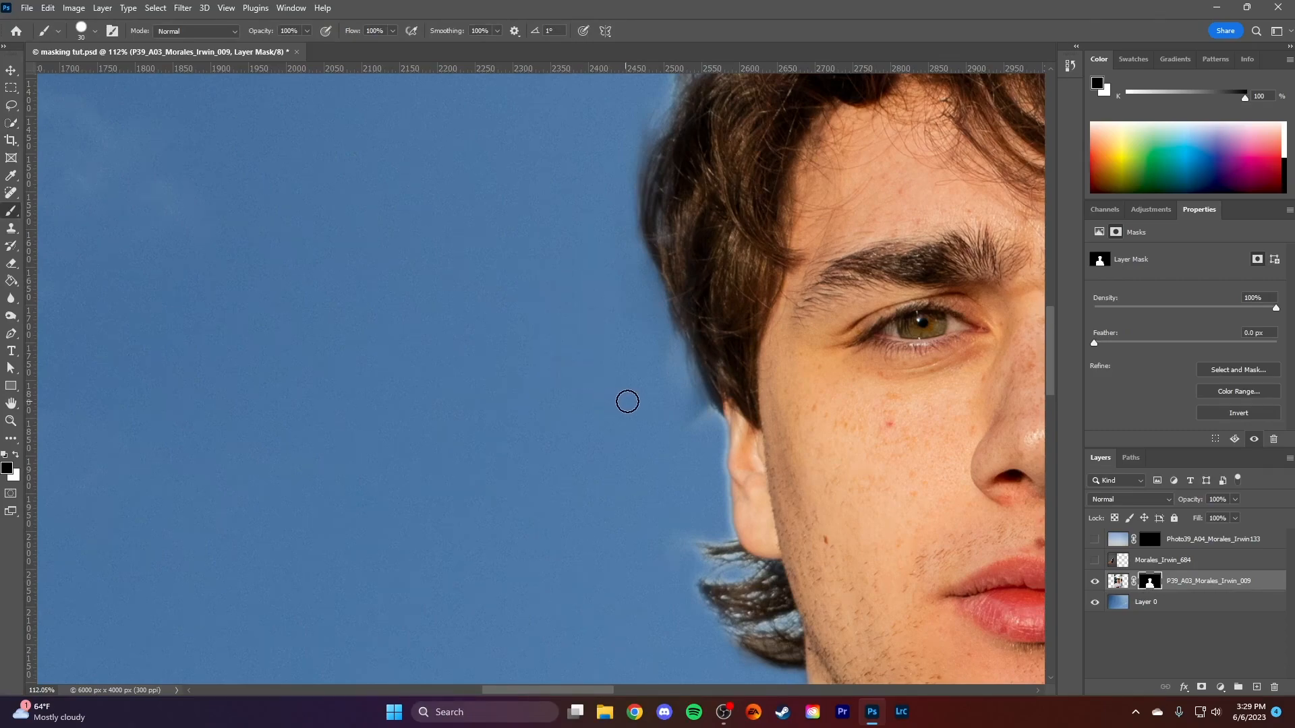
{"action": "left_click", "coordinate": [16, 458]}
{"action": "left_click", "coordinate": [16, 458]}
{"action": "right_click", "coordinate": [665, 349]}
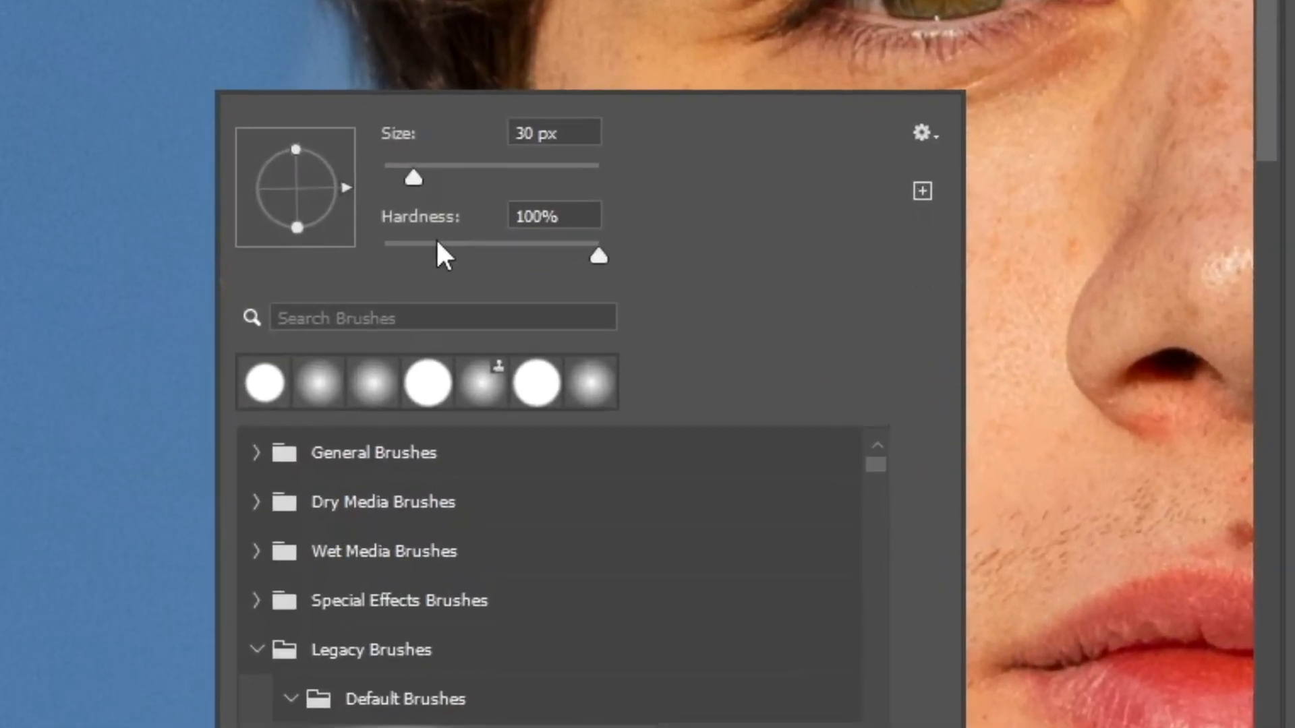
{"action": "left_click_drag", "start_coordinate": [724, 430], "coordinate": [741, 435]}
{"action": "left_click_drag", "start_coordinate": [491, 273], "coordinate": [648, 282]}
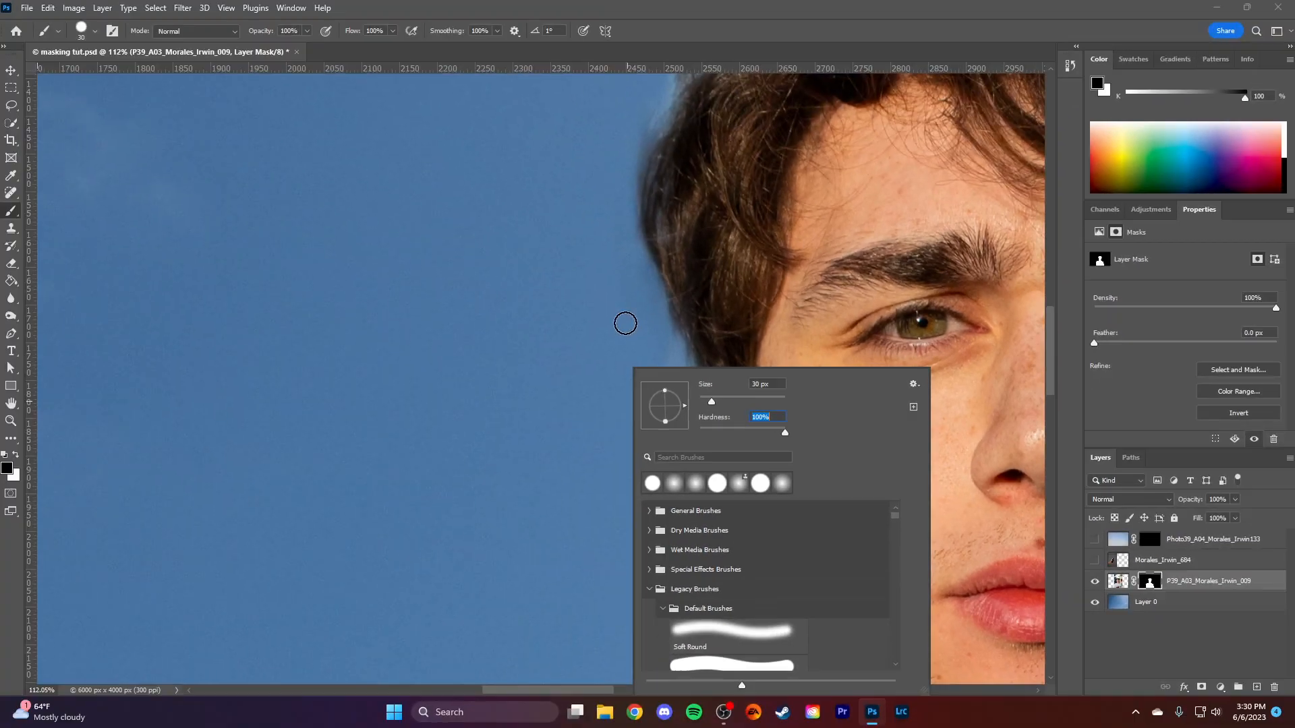
{"action": "left_click", "coordinate": [324, 72]}
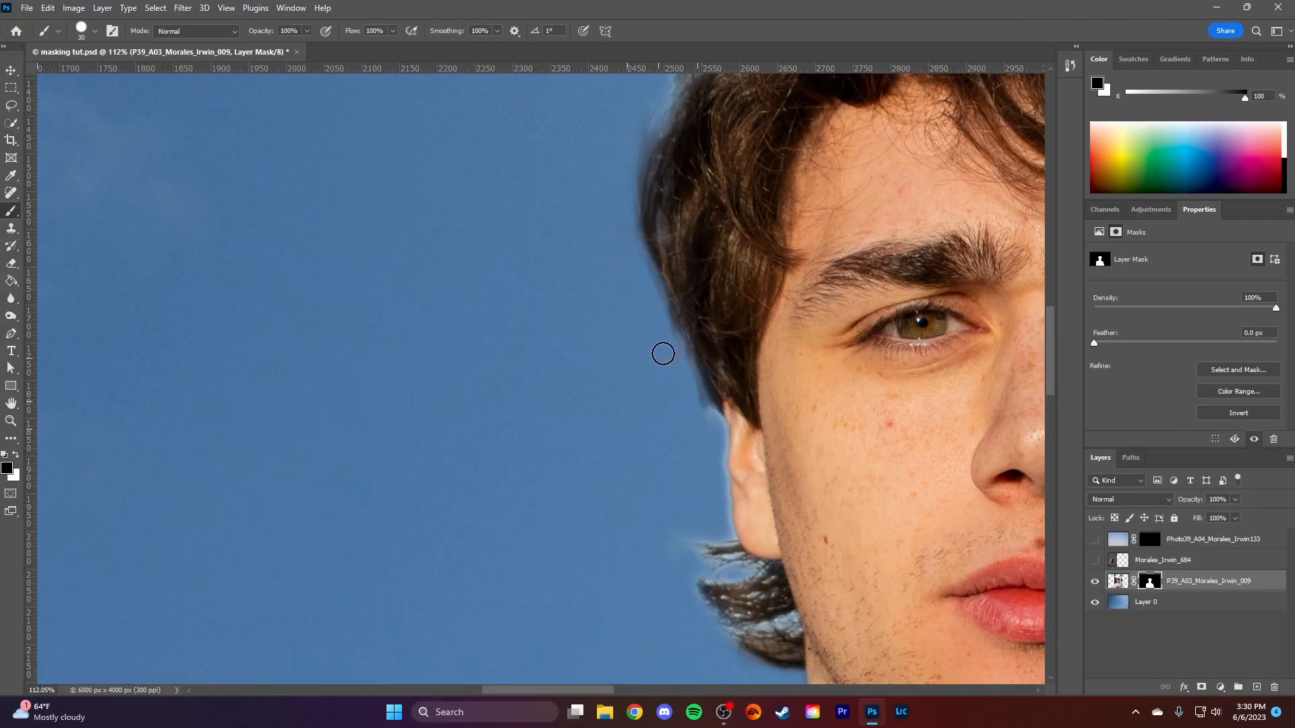
- Lower the brush hardness and paint out the remaining light fringe around the ear and the lower hair
{"action": "right_click", "coordinate": [632, 340]}
{"action": "left_click_drag", "start_coordinate": [727, 406], "coordinate": [603, 440]}
{"action": "left_click", "coordinate": [597, 337]}
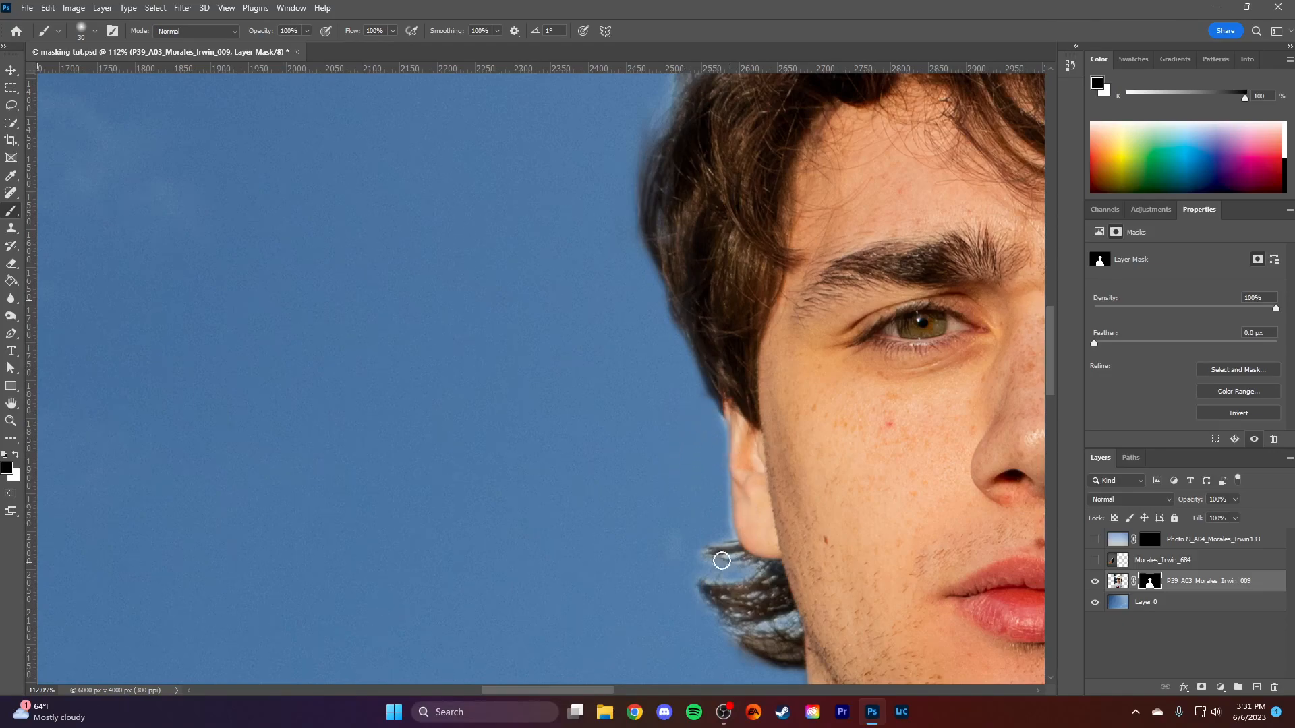
{"action": "left_click_drag", "start_coordinate": [776, 576], "coordinate": [673, 461]}
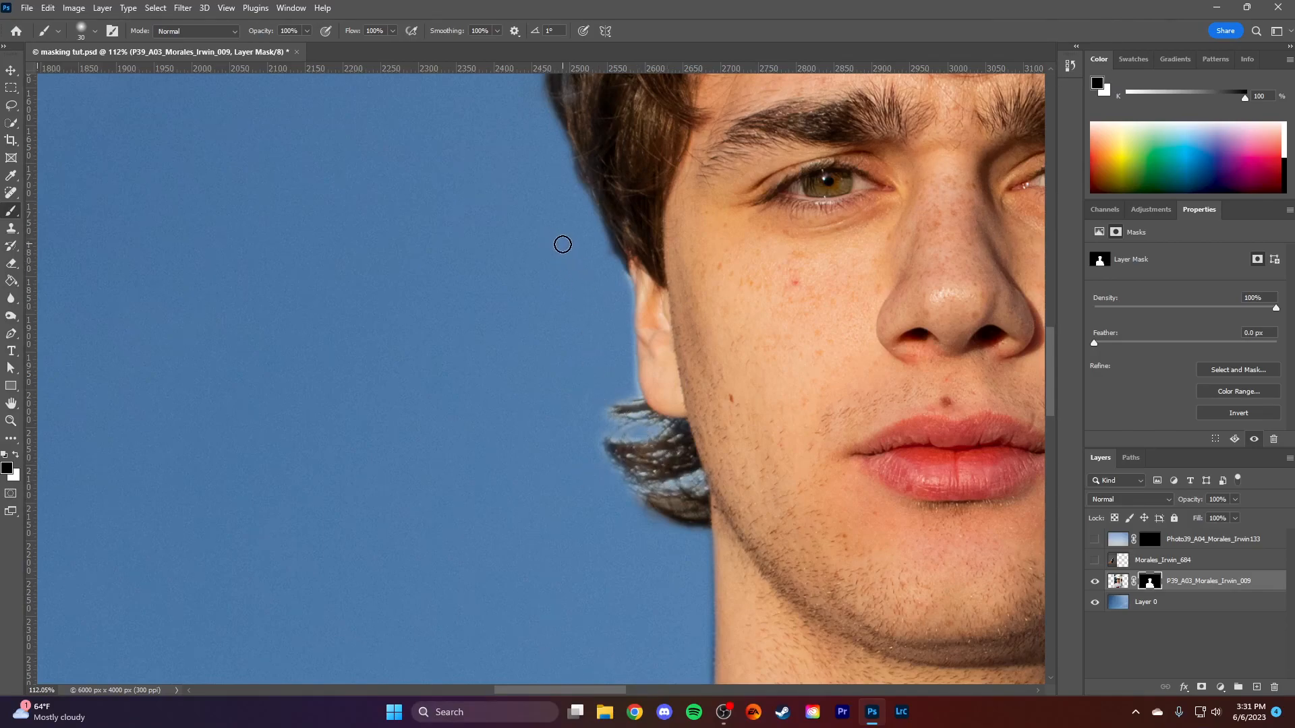
- Switch the foreground colour to white and paint on the mask to reveal image areas along the hair's top edge
{"action": "scroll", "coordinate": [627, 196], "scroll_direction": "up", "scroll_amount": 6}
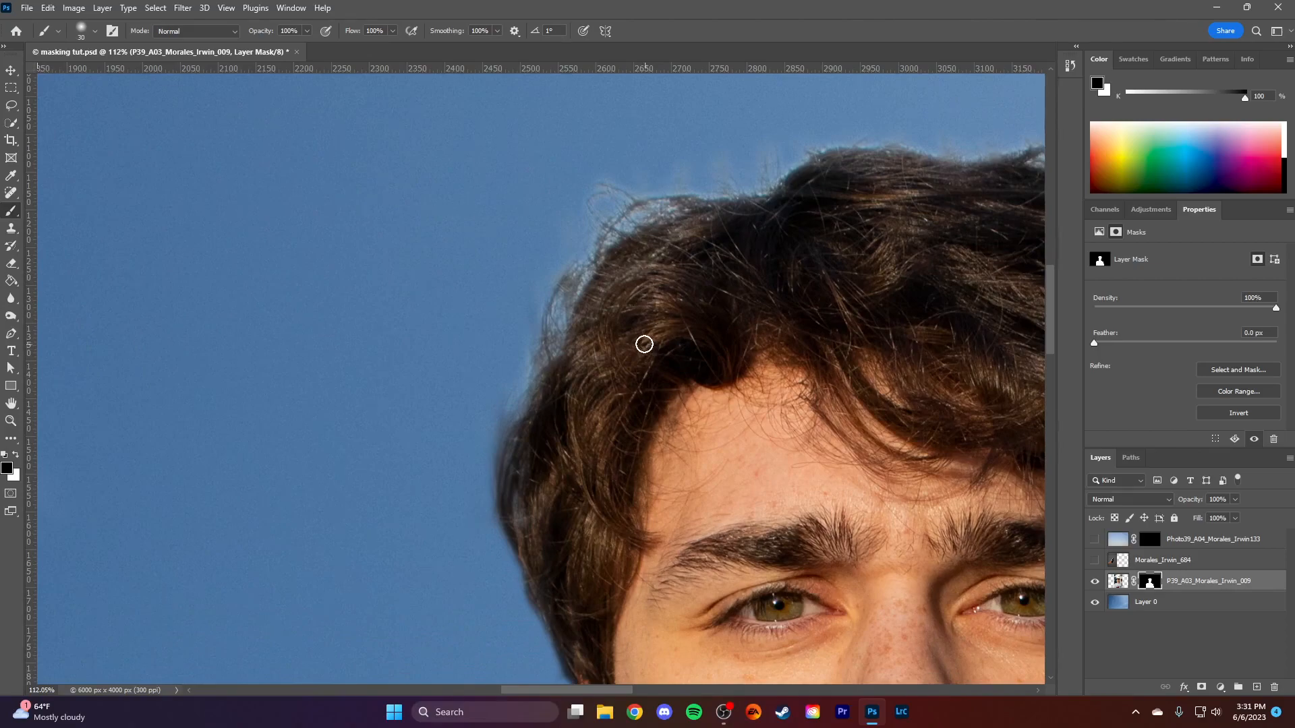
{"action": "left_click", "coordinate": [17, 459]}
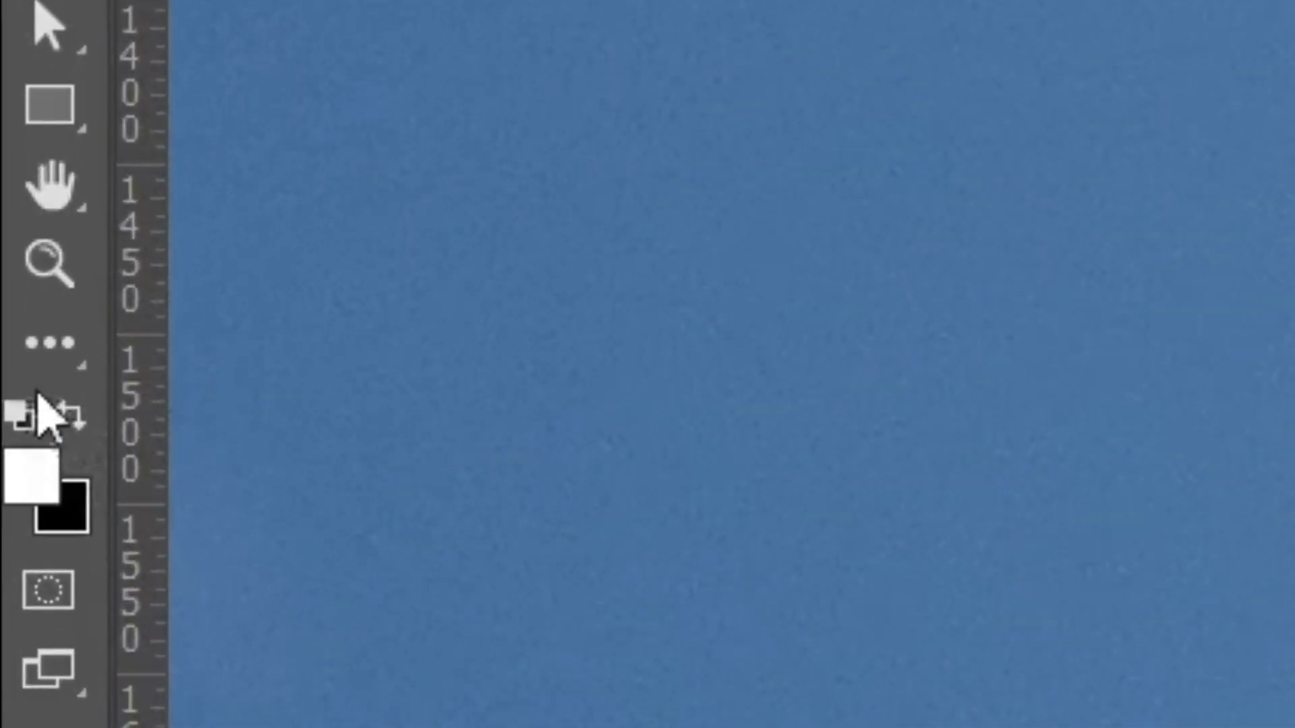
{"action": "key", "text": "x"}
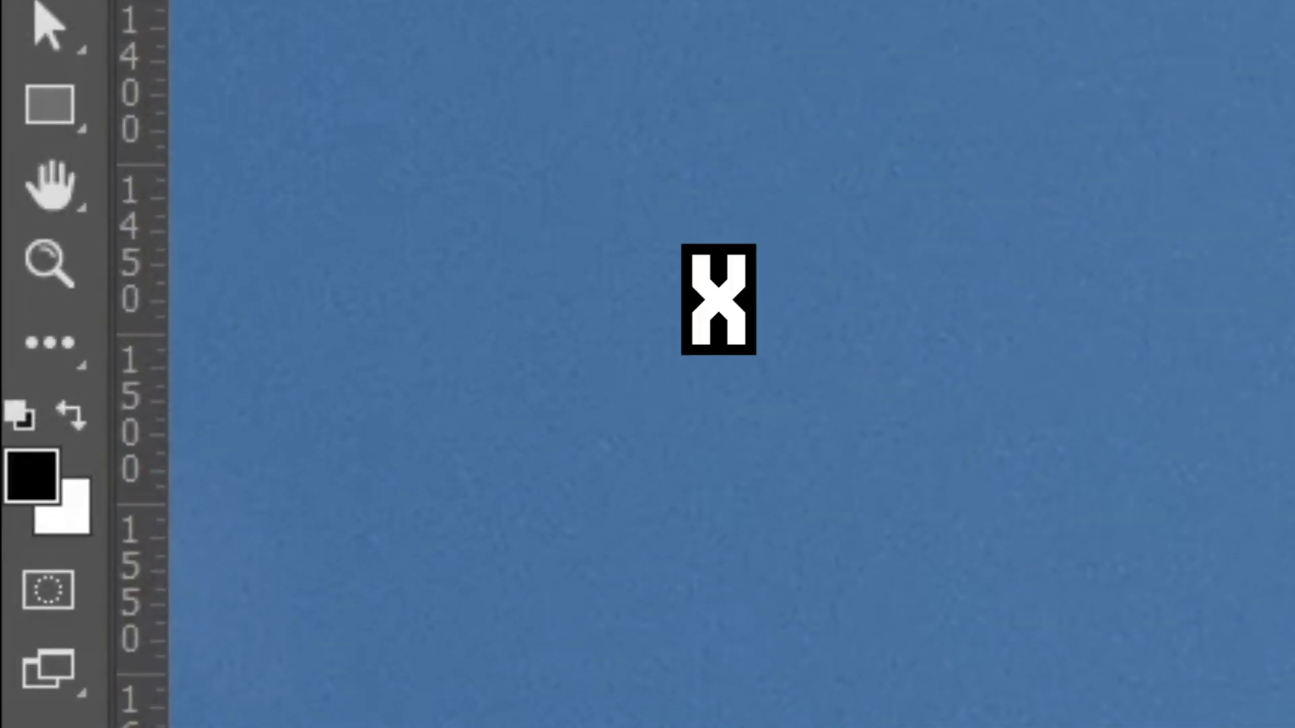
{"action": "key", "text": "x"}
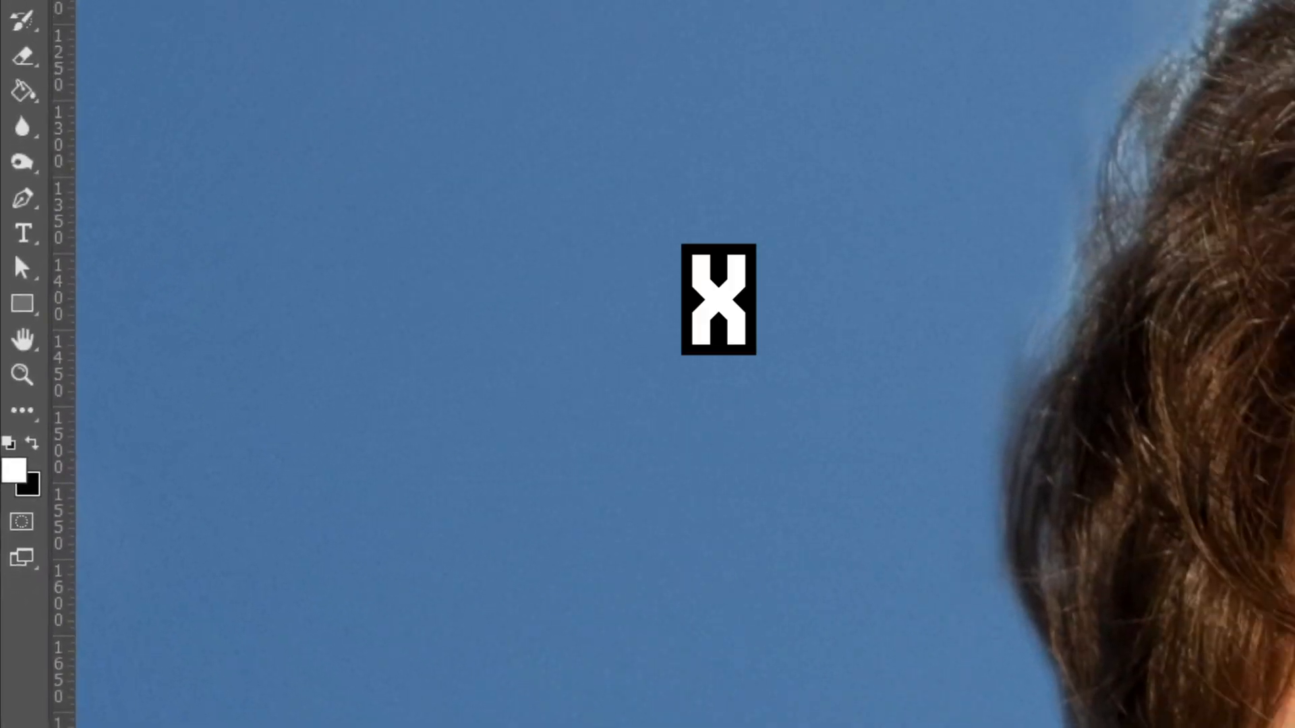
{"action": "left_click_drag", "start_coordinate": [857, 239], "coordinate": [435, 272]}
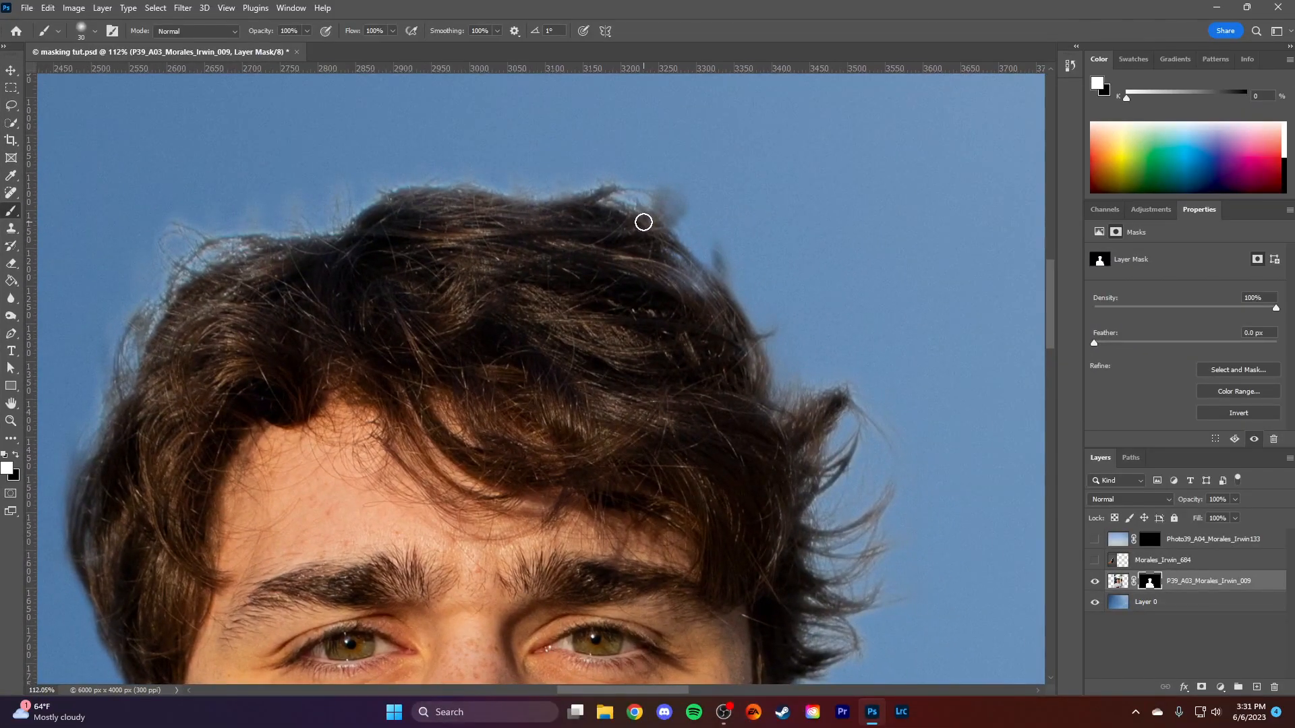
{"action": "left_click", "coordinate": [692, 230]}
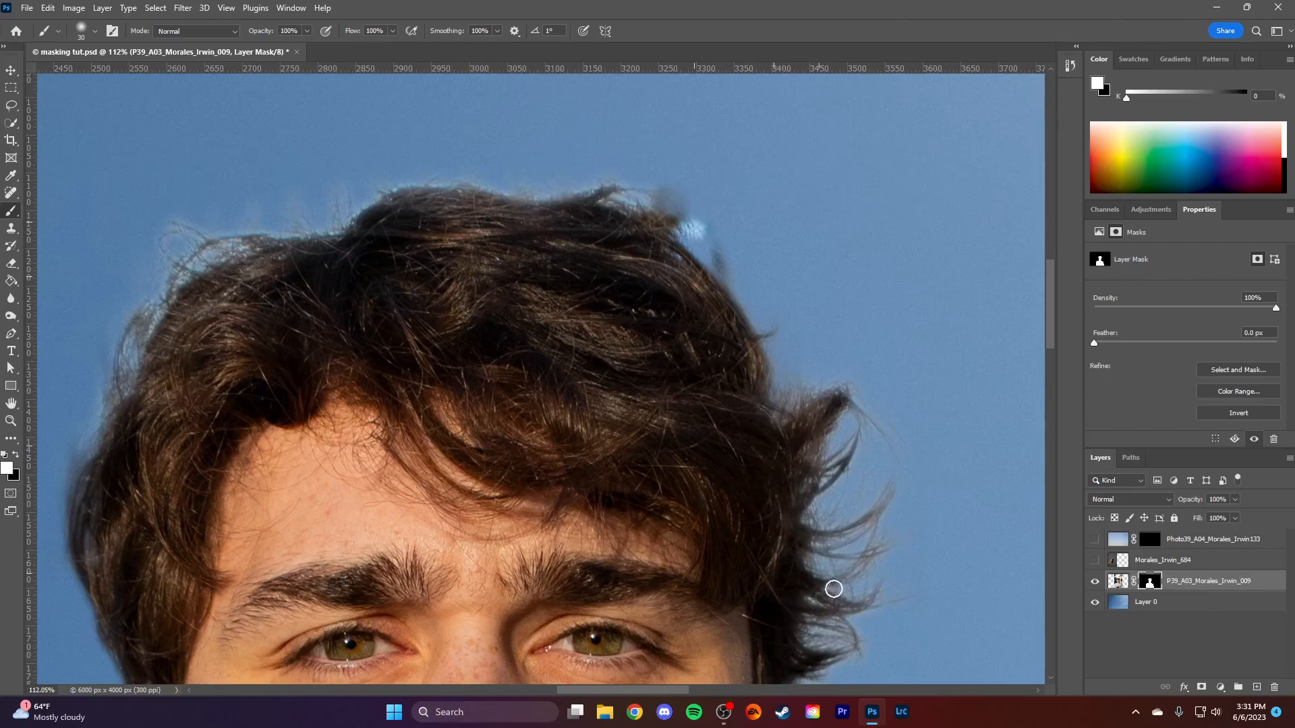
- Switch the foreground colour back to black and mask out the revealed background patches at the hair's upper edge
{"action": "left_click_drag", "start_coordinate": [862, 550], "coordinate": [621, 429]}
{"action": "scroll", "coordinate": [611, 465], "scroll_direction": "down", "scroll_amount": 10}
{"action": "scroll", "coordinate": [653, 312], "scroll_direction": "up", "scroll_amount": 10}
{"action": "scroll", "coordinate": [658, 313], "scroll_direction": "up", "scroll_amount": 5}
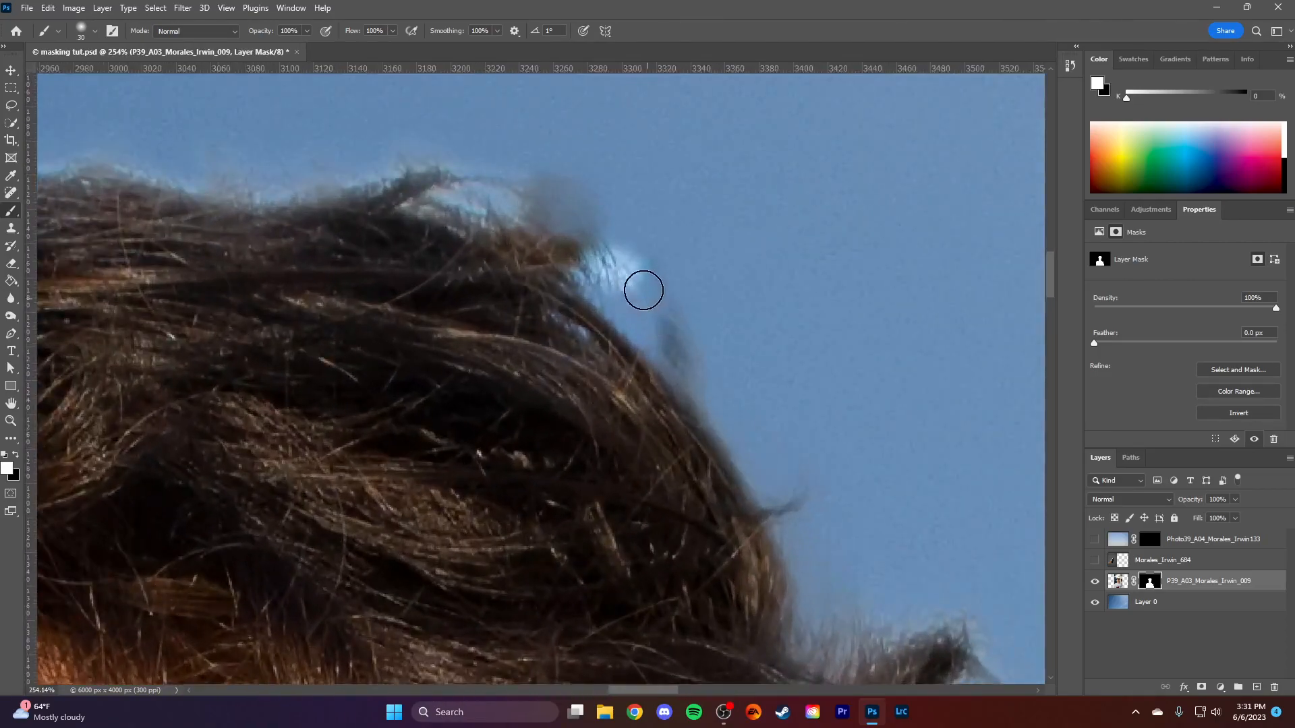
{"action": "key", "text": "x"}
{"action": "mouse_move", "coordinate": [573, 287]}
{"action": "left_mouse_down"}
{"action": "mouse_move", "coordinate": [589, 277]}
{"action": "mouse_move", "coordinate": [694, 333]}
{"action": "left_mouse_up"}
{"action": "mouse_move", "coordinate": [564, 197]}
{"action": "left_mouse_down"}
{"action": "mouse_move", "coordinate": [529, 181]}
{"action": "mouse_move", "coordinate": [517, 196]}
{"action": "mouse_move", "coordinate": [453, 198]}
{"action": "mouse_move", "coordinate": [550, 187]}
{"action": "mouse_move", "coordinate": [594, 204]}
{"action": "left_mouse_up"}
{"action": "scroll", "coordinate": [774, 298], "scroll_direction": "down", "scroll_amount": 5}
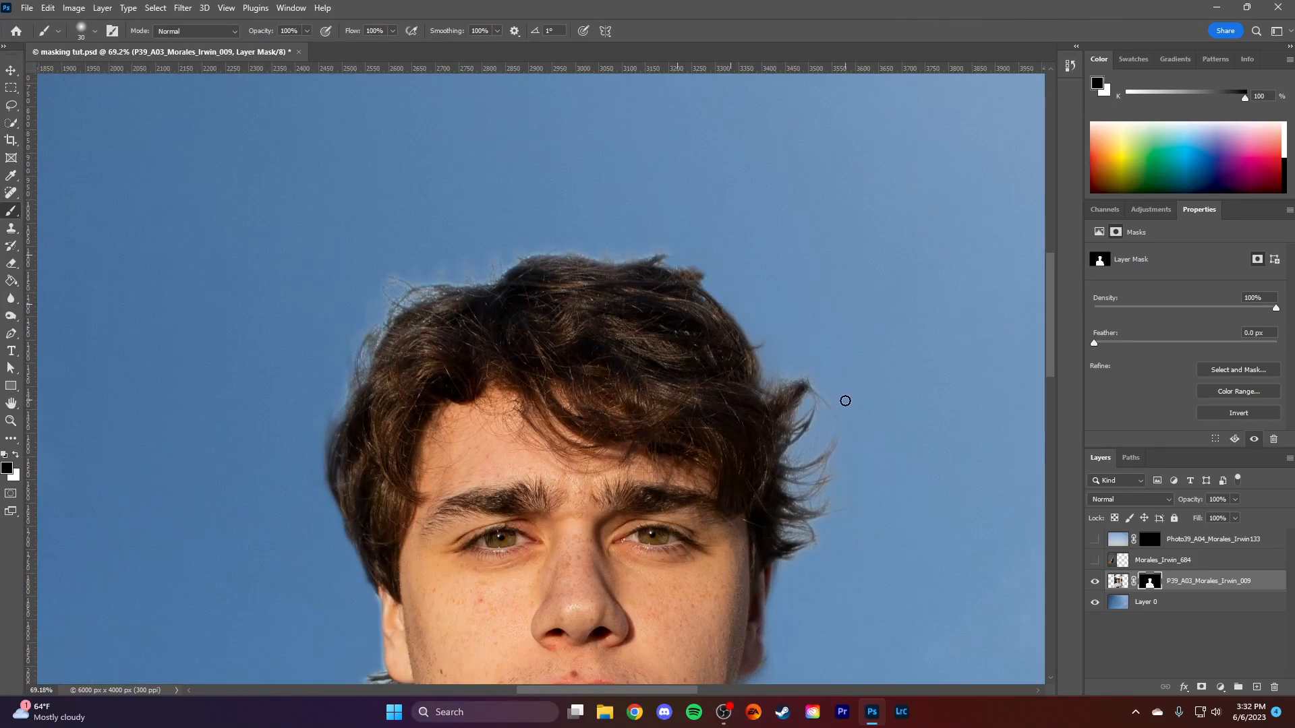
{"action": "scroll", "coordinate": [845, 399], "scroll_direction": "down", "scroll_amount": 2}
{"action": "scroll", "coordinate": [656, 490], "scroll_direction": "down", "scroll_amount": 5}
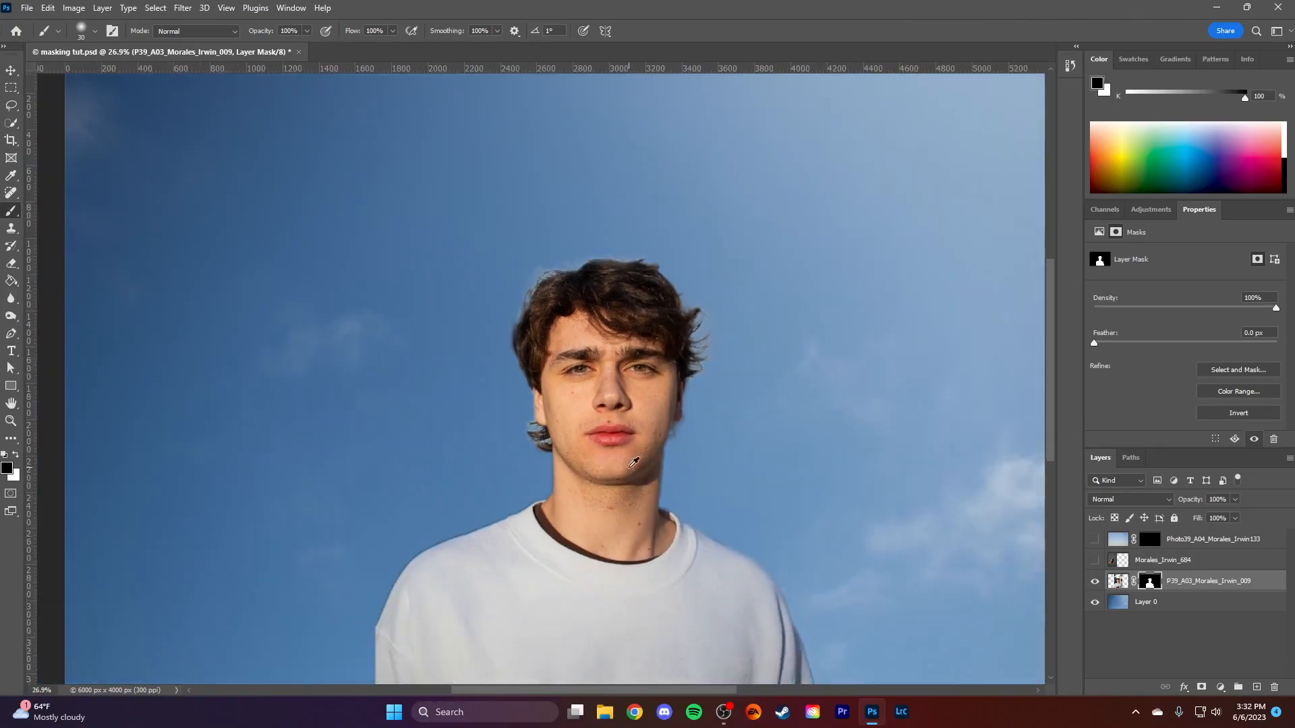
{"action": "scroll", "coordinate": [637, 444], "scroll_direction": "up", "scroll_amount": 1}
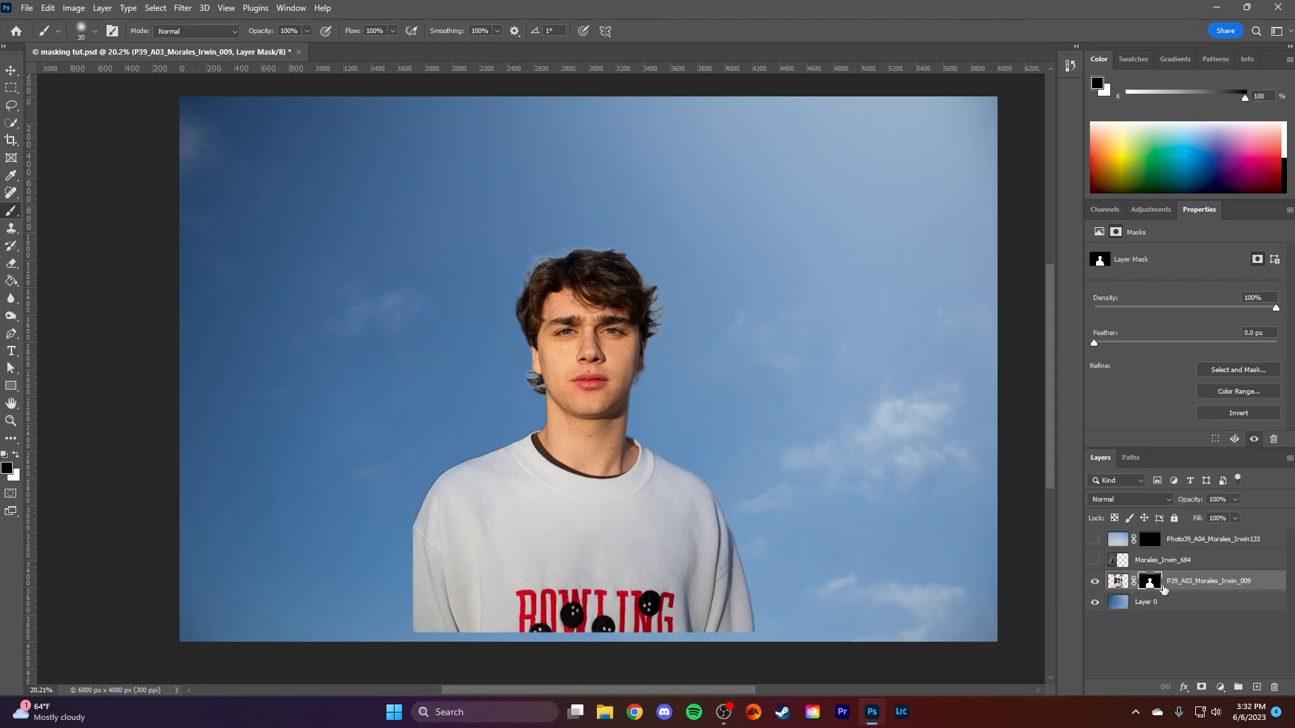
- Load the portrait's layer mask as a selection and add a Curves adjustment layer restricted to it
{"action": "key", "text": "w"}
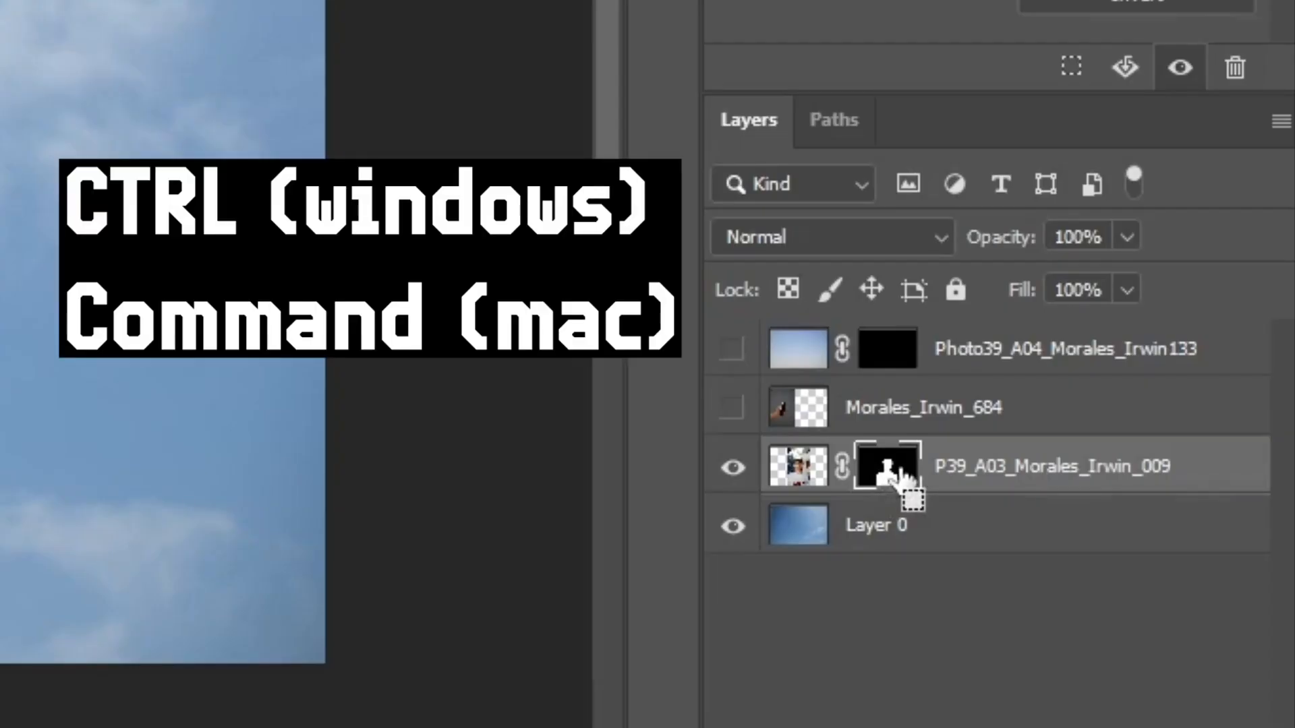
{"action": "left_click", "coordinate": [897, 472], "text": "ctrl"}
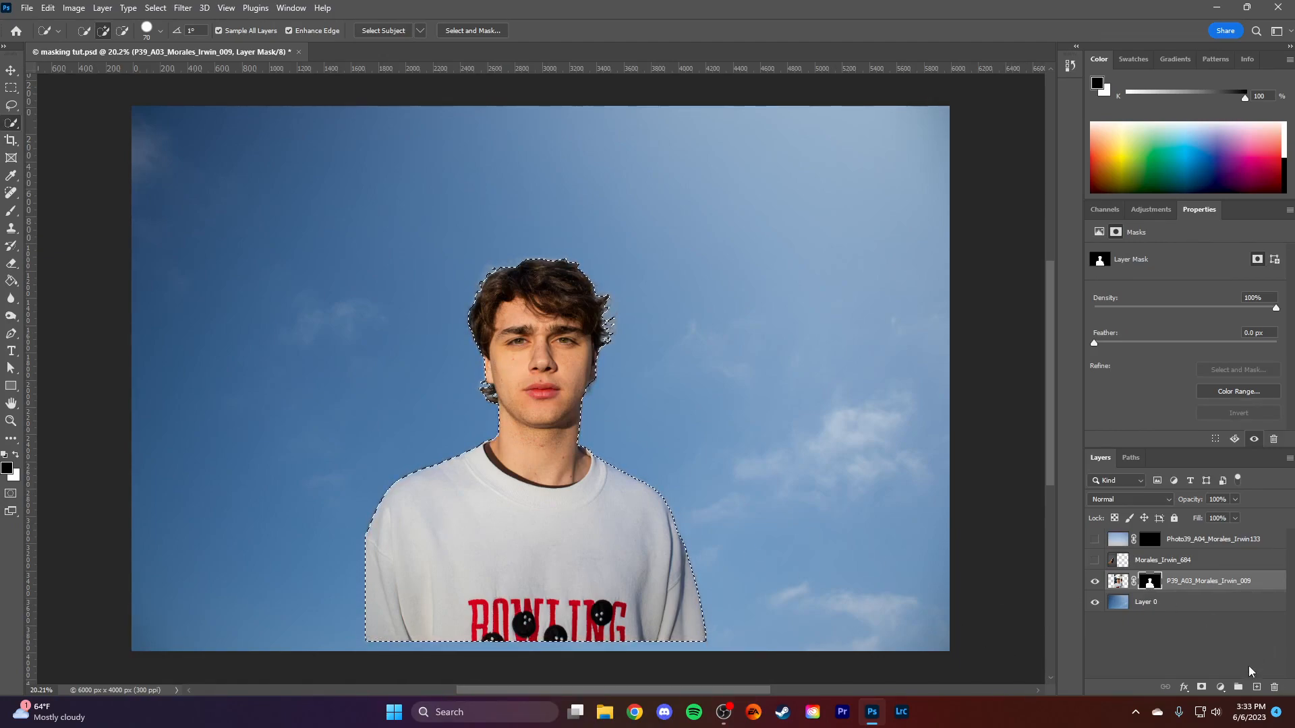
{"action": "left_click", "coordinate": [1221, 687]}
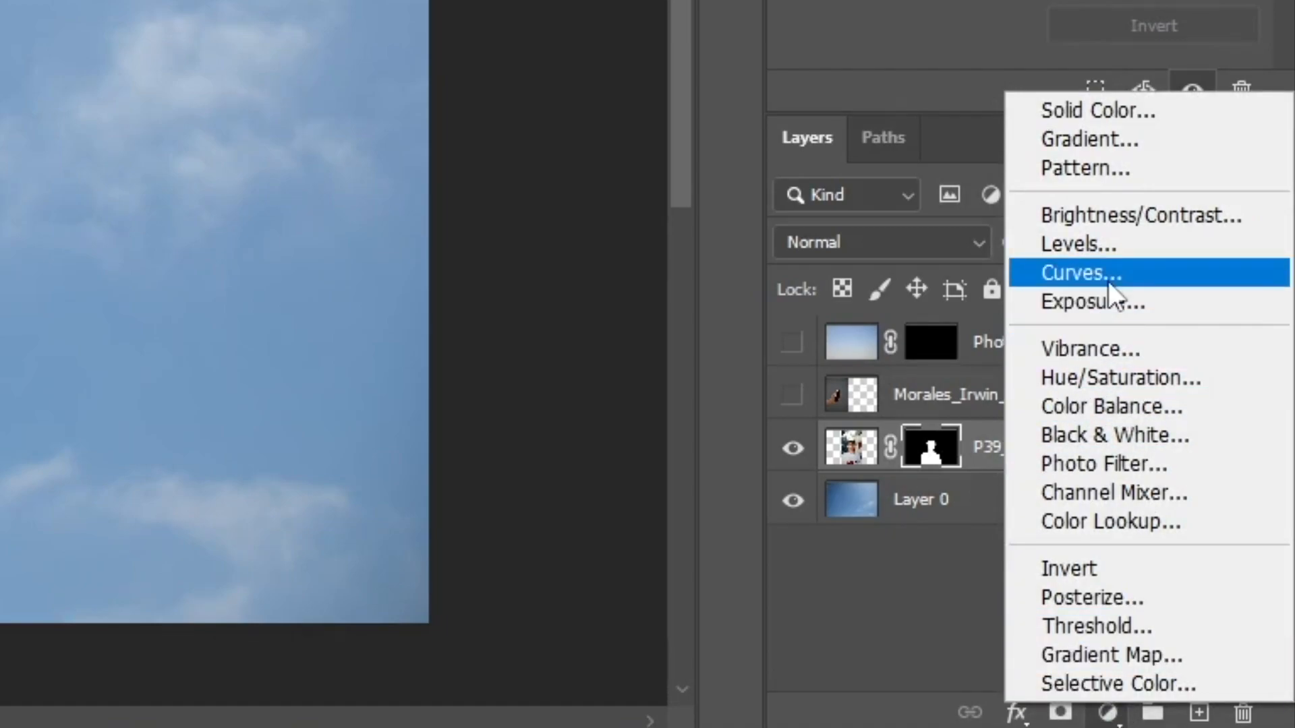
{"action": "left_click", "coordinate": [1148, 270]}
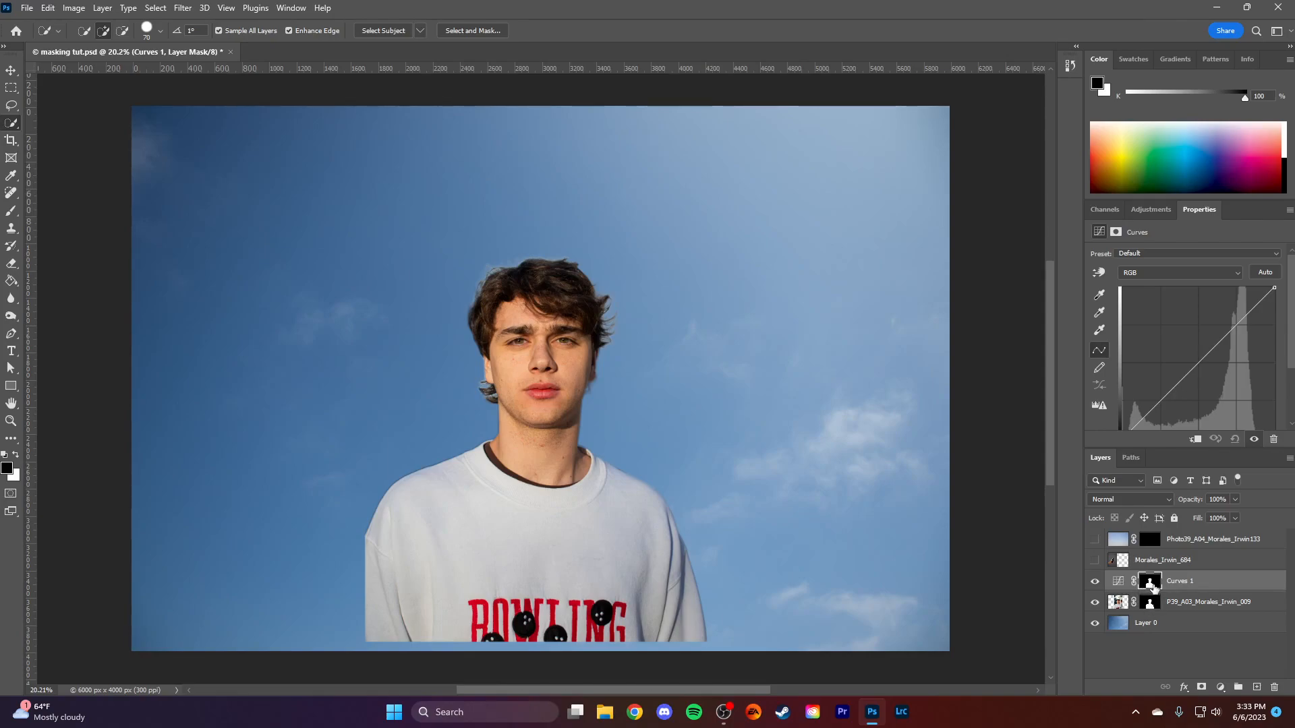
- Try a strong three-point contrast curve on the masked portrait, then delete the Curves adjustment layer
{"action": "left_click_drag", "start_coordinate": [1192, 374], "coordinate": [1191, 346]}
{"action": "left_click_drag", "start_coordinate": [1175, 398], "coordinate": [1166, 404]}
{"action": "left_click_drag", "start_coordinate": [1205, 315], "coordinate": [1233, 332]}
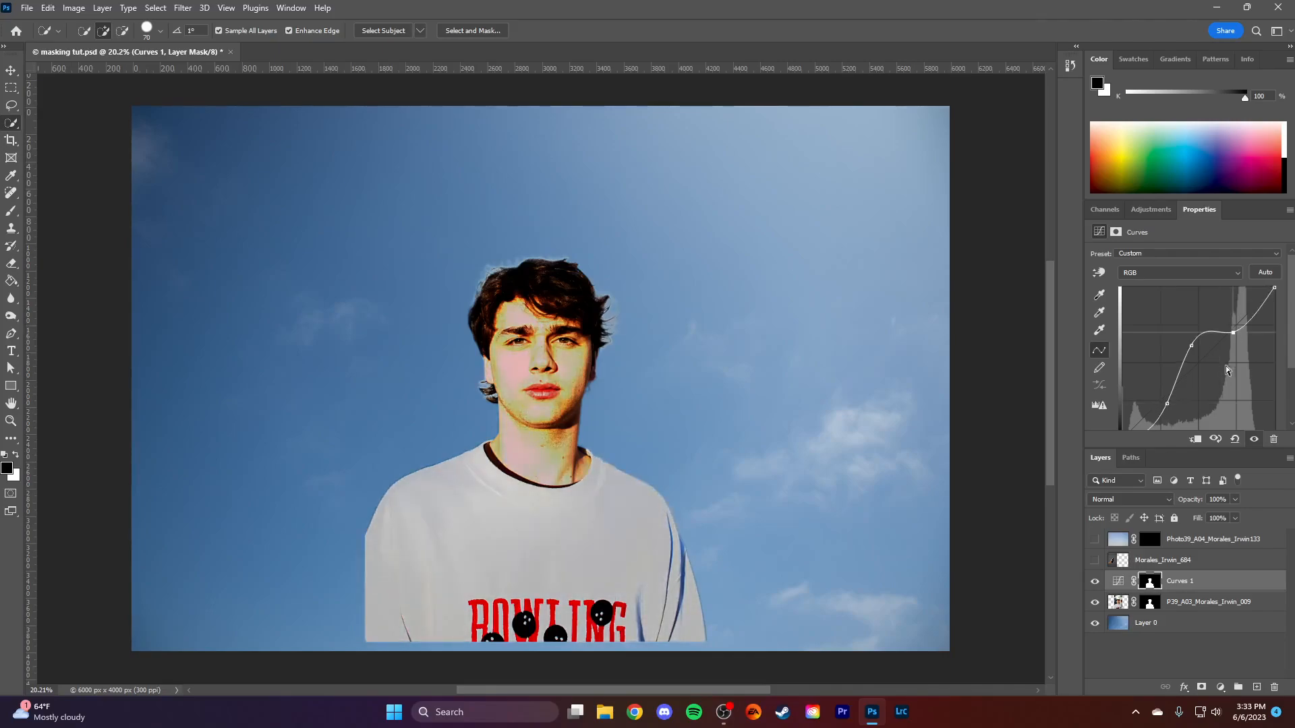
{"action": "key", "text": "Delete"}
- Show the birds layer and move it to about X 900 px, Y -386 px, placing the birds in the sky beside the head
{"action": "left_click", "coordinate": [1095, 539]}
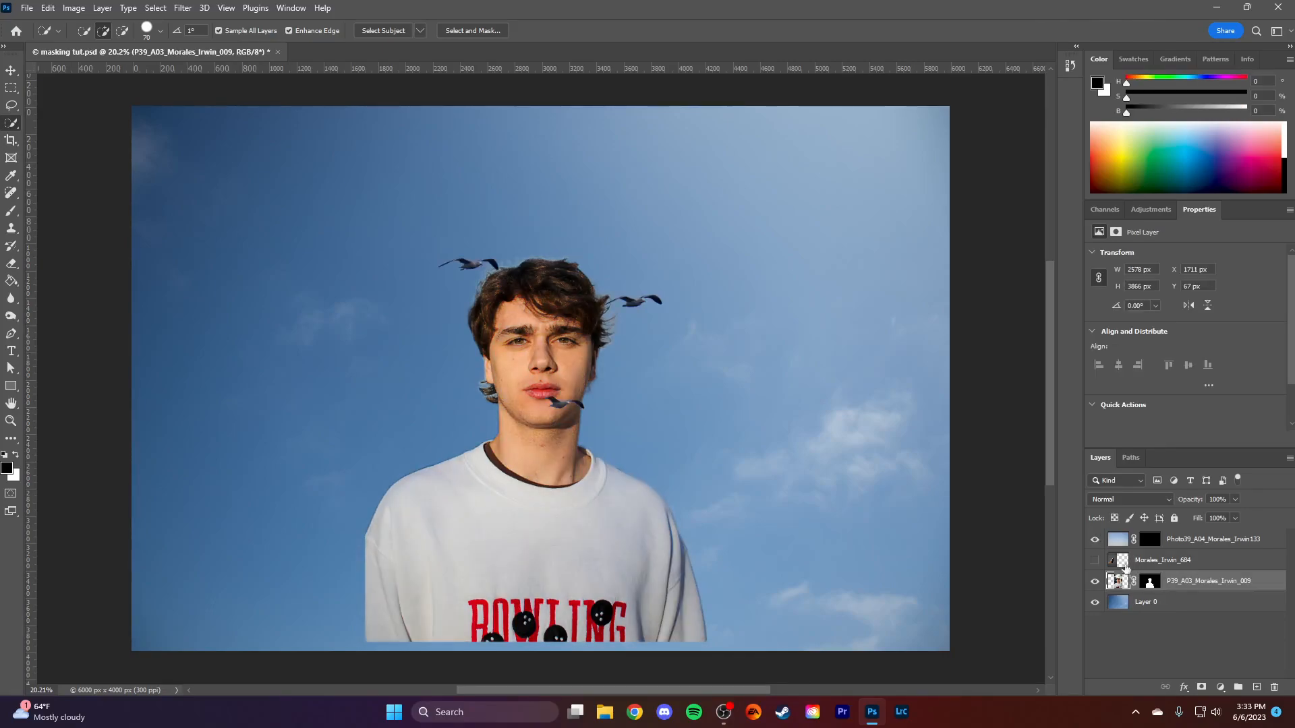
{"action": "left_click", "coordinate": [1232, 547]}
{"action": "key", "text": "ctrl+t"}
{"action": "left_click_drag", "start_coordinate": [622, 402], "coordinate": [748, 351]}
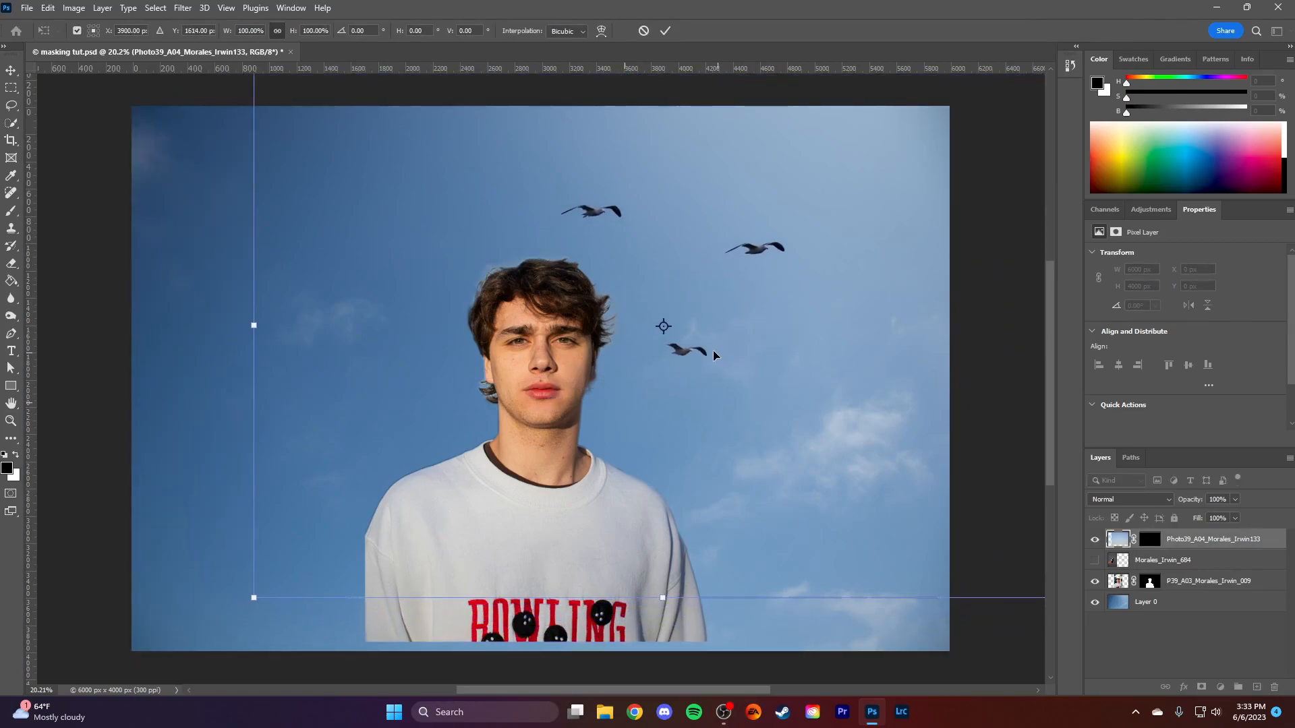
{"action": "left_click", "coordinate": [665, 30]}
- Move the portrait layer straight down to about Y 134 px so the sweatshirt meets the canvas's lower edge
{"action": "key", "text": "w"}
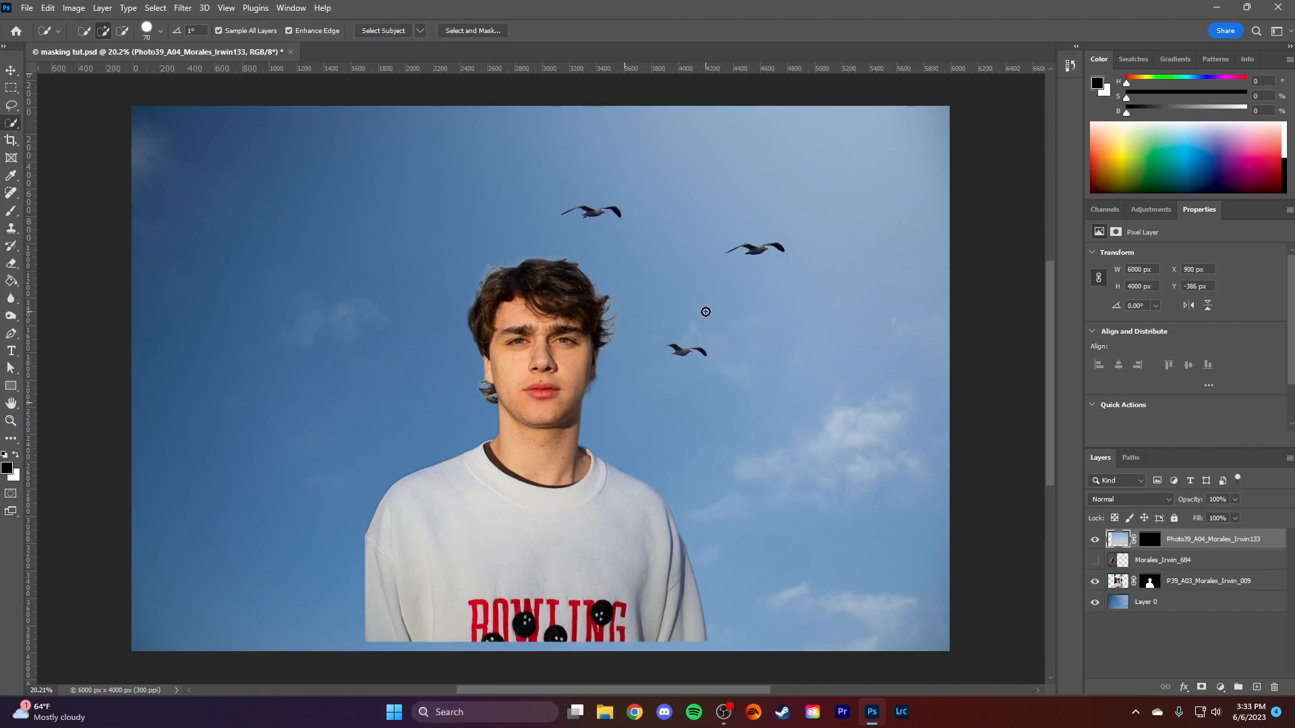
{"action": "key", "text": "v"}
{"action": "left_click", "coordinate": [596, 443]}
{"action": "key", "text": "ctrl+t"}
{"action": "left_click_drag", "start_coordinate": [596, 442], "coordinate": [596, 452]}
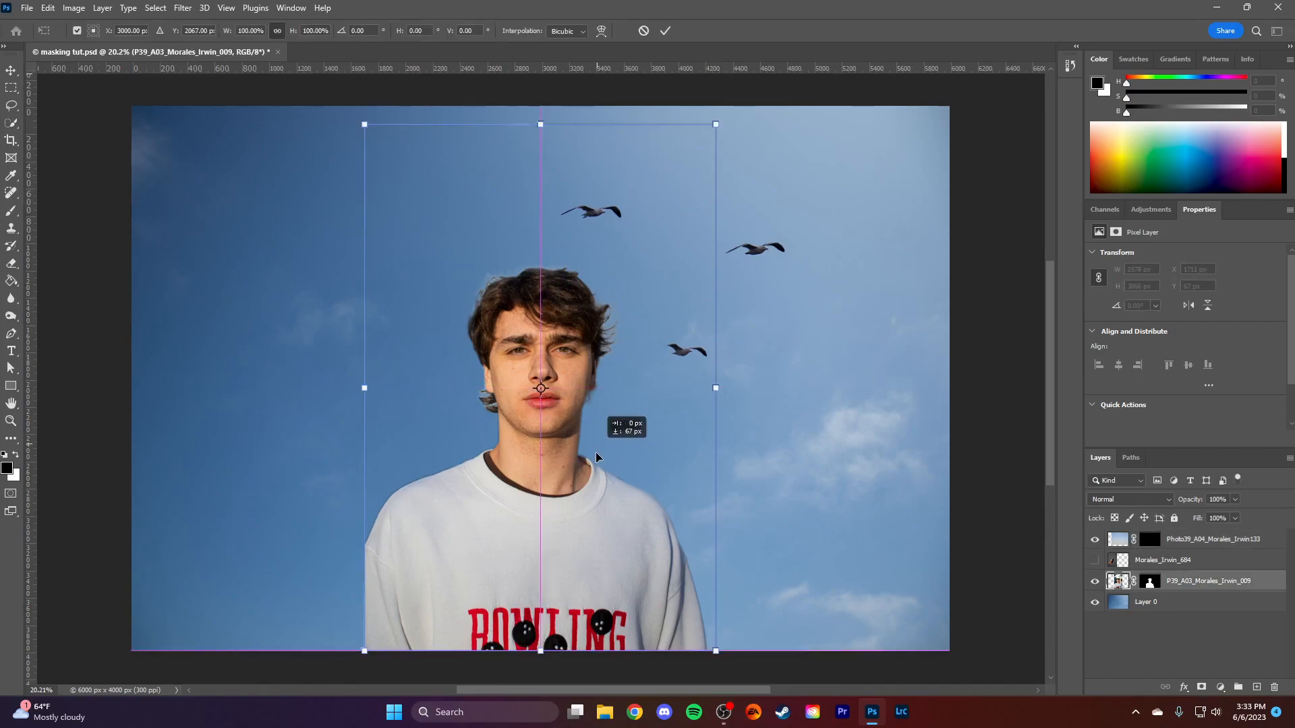
{"action": "left_click", "coordinate": [665, 30]}
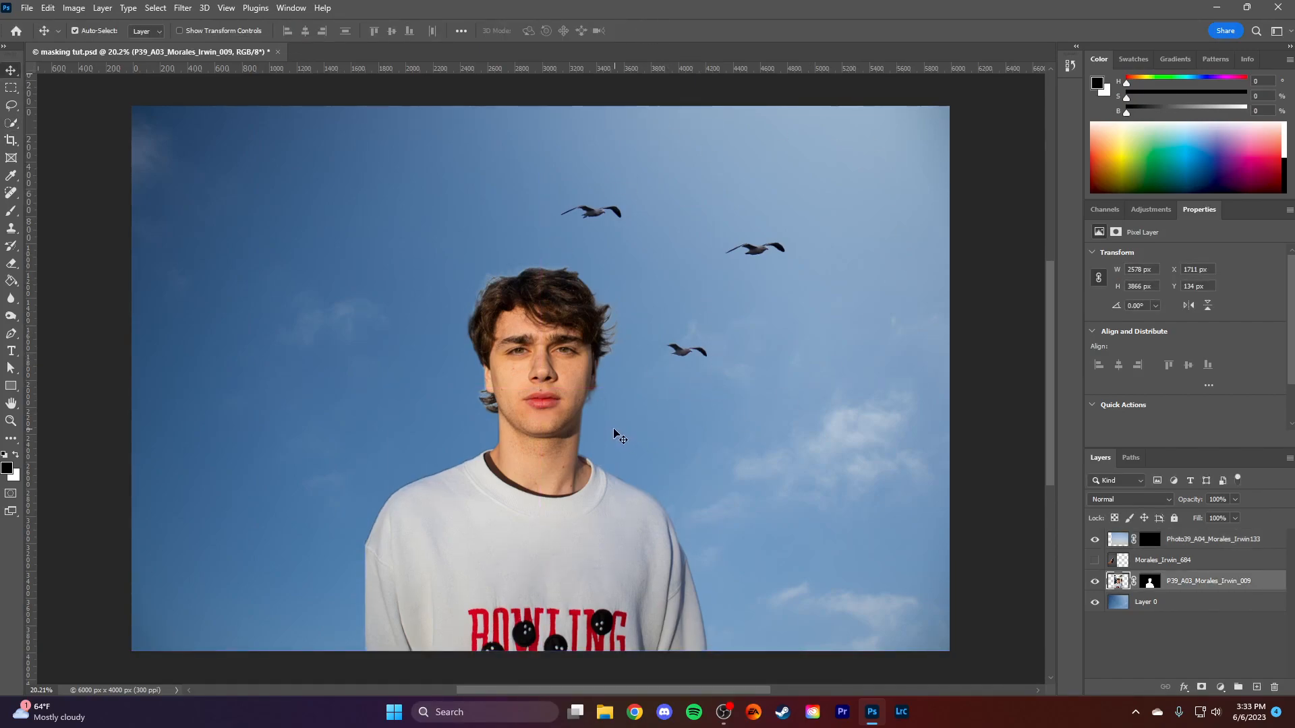
- Select the repositioned portrait from its layer mask and add a Curves adjustment layer using that selection as its mask
{"action": "scroll", "coordinate": [614, 430], "scroll_direction": "down", "scroll_amount": 4}
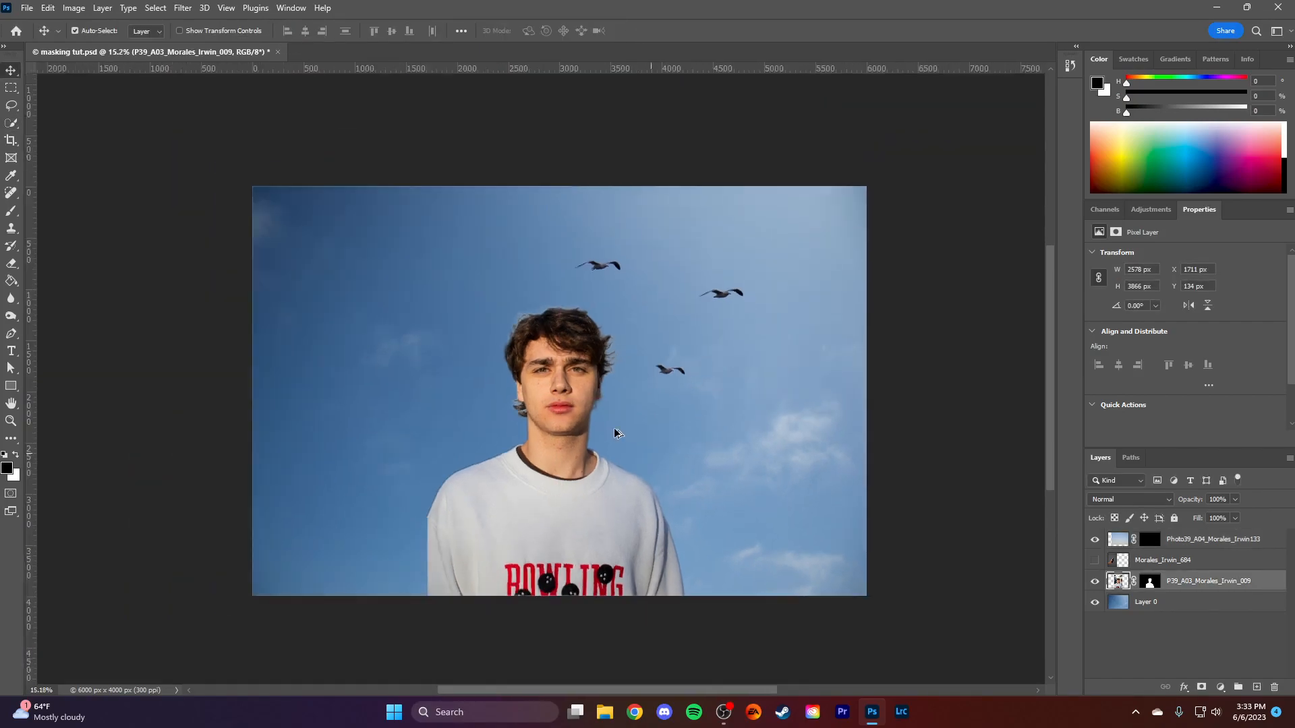
{"action": "left_click", "coordinate": [1150, 581], "text": "ctrl"}
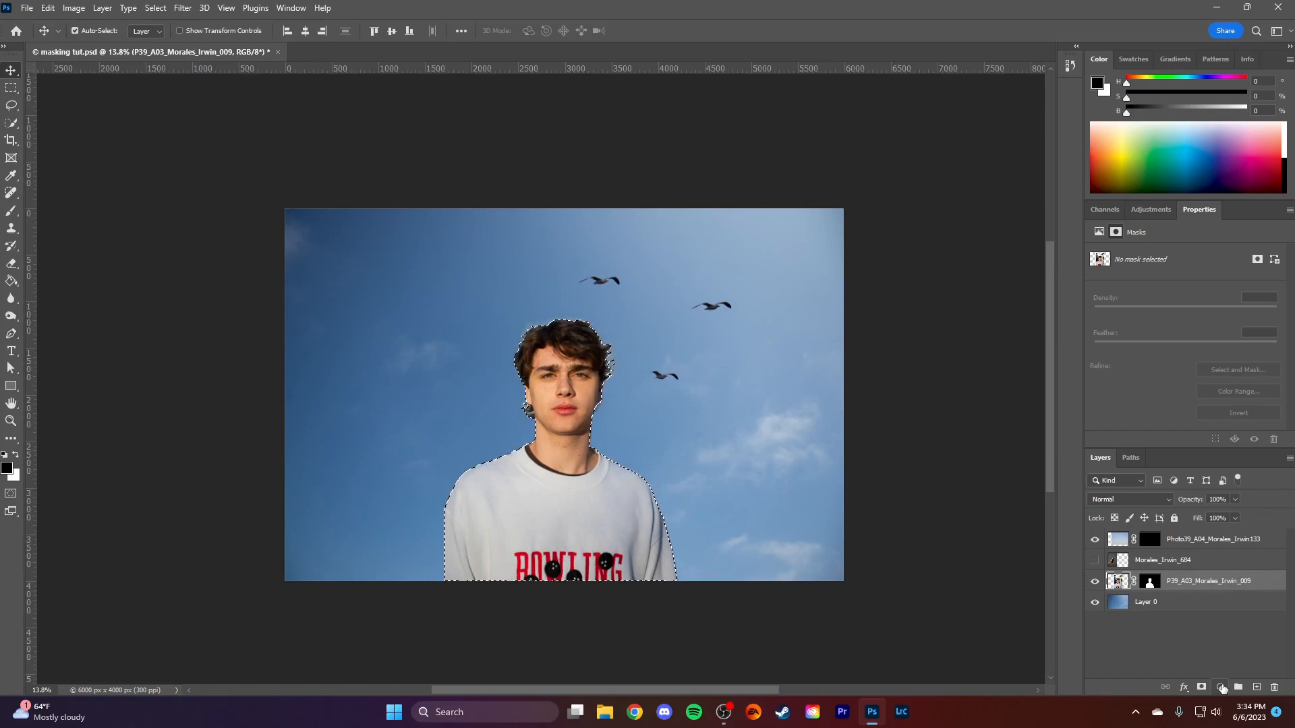
{"action": "left_click", "coordinate": [1222, 687]}
{"action": "left_click", "coordinate": [1207, 517]}
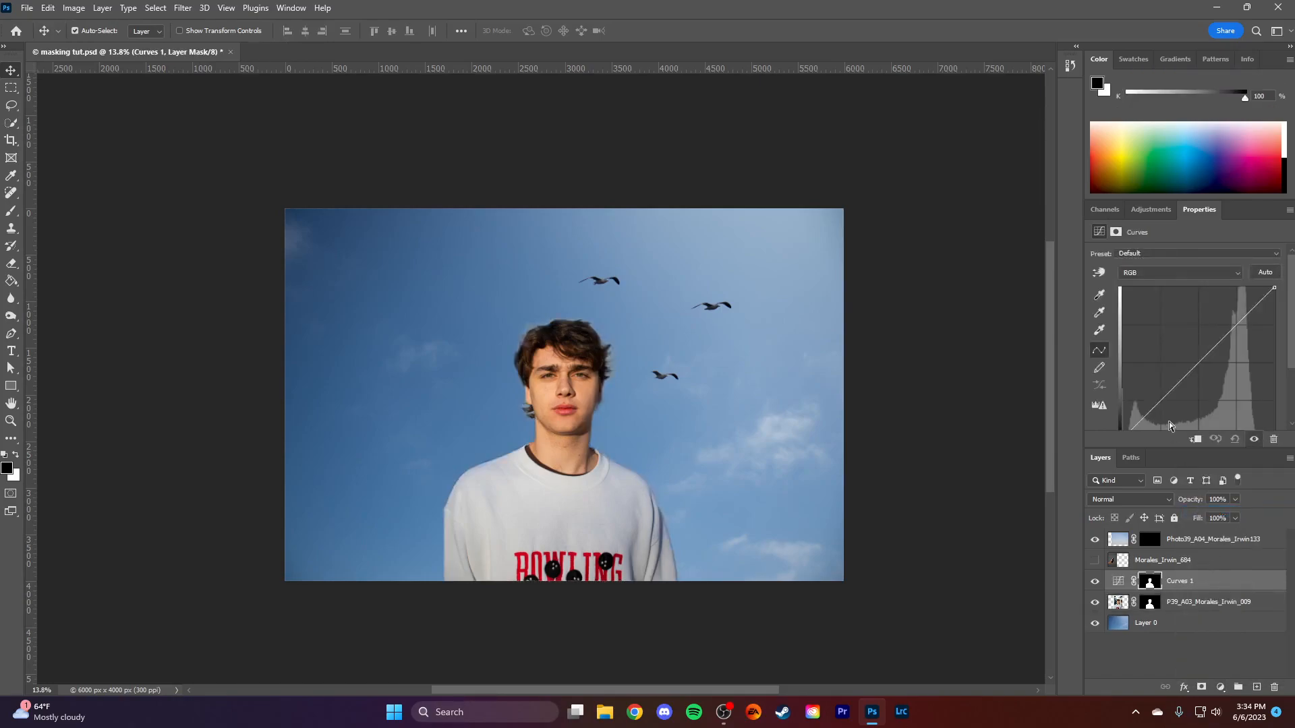